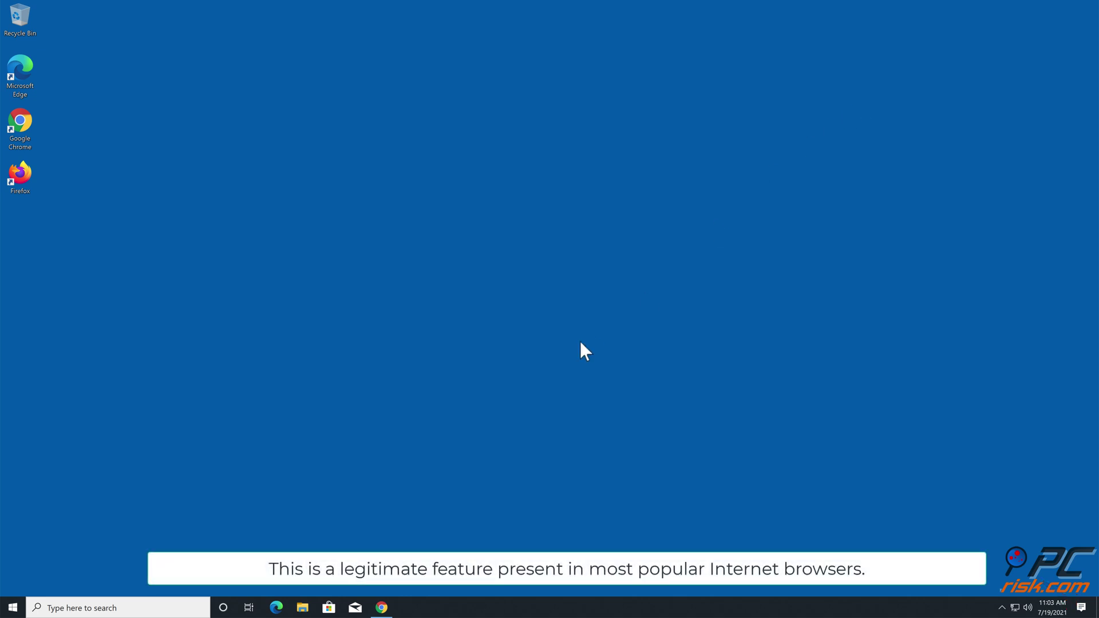
Bring Chrome to the front, showing the www2.push-news.org page with its fake robot-check notification prompt.
{"action": "left_click", "coordinate": [393, 604]}
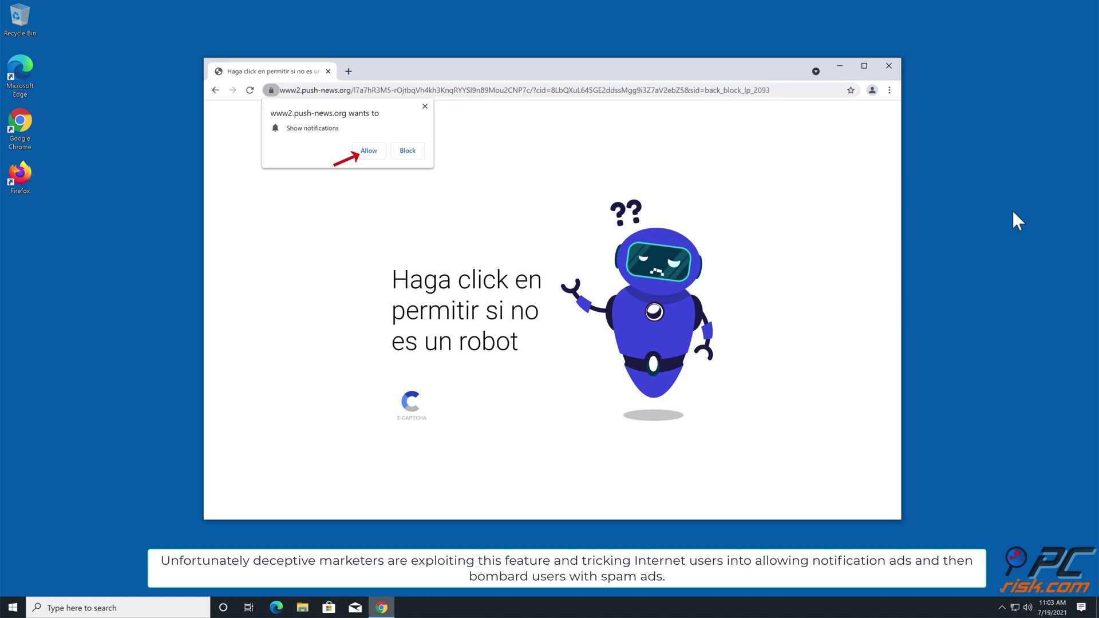
Allow www2.push-news.org to show notifications, then close the Chrome window.
{"action": "left_click", "coordinate": [378, 151]}
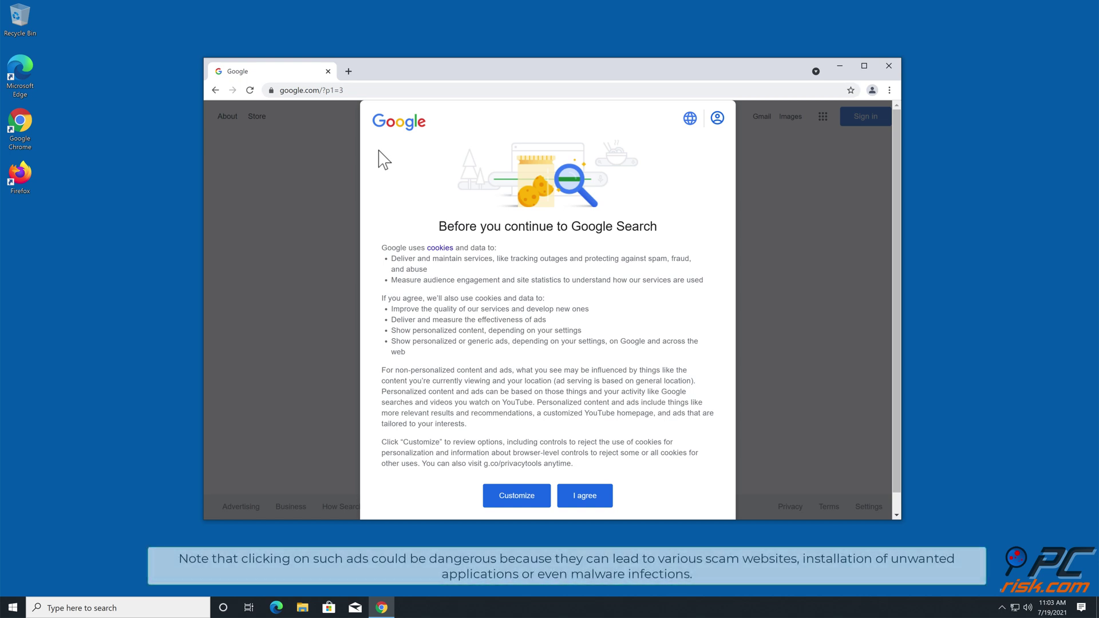
{"action": "left_click", "coordinate": [888, 67]}
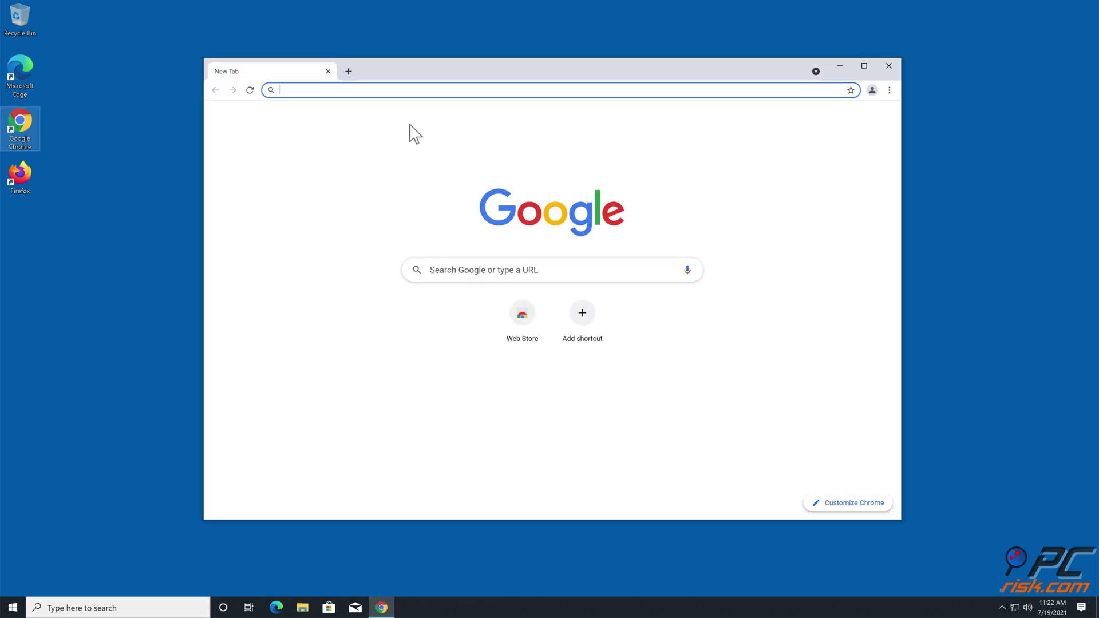
{"action": "type", "text": "www.com"}
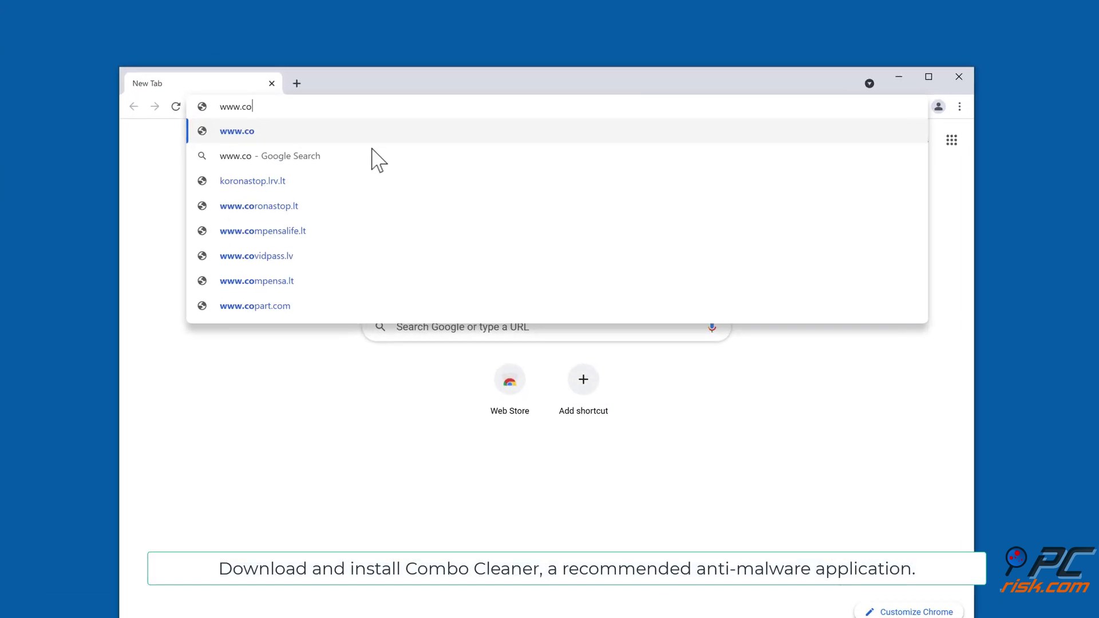
{"action": "type", "text": "bocleaner"}
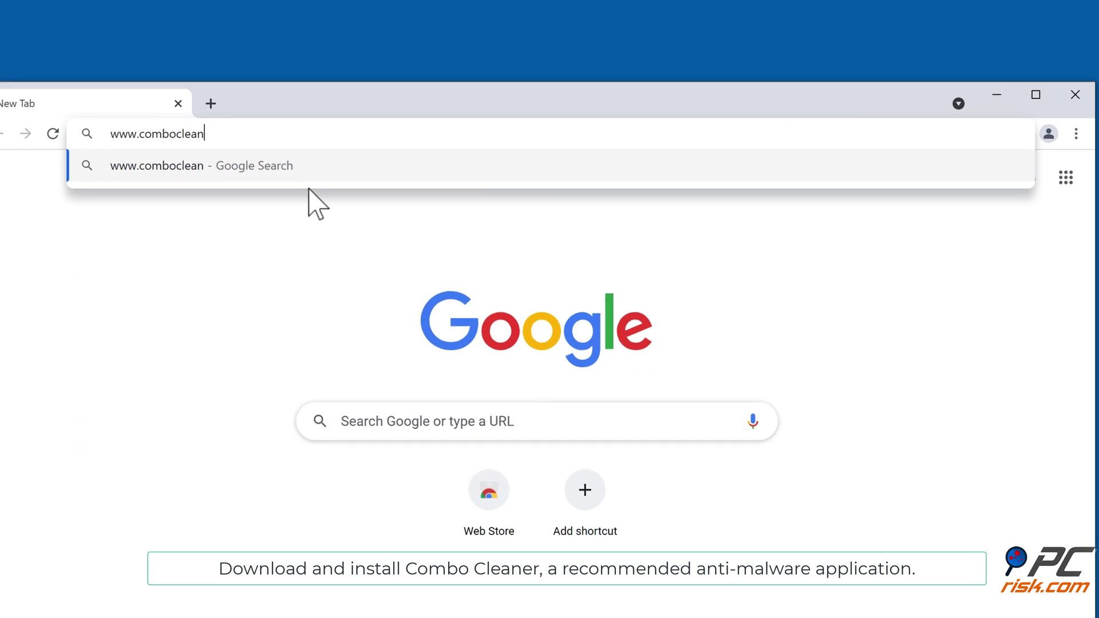
{"action": "type", "text": ".com"}
{"action": "key", "text": "Return"}
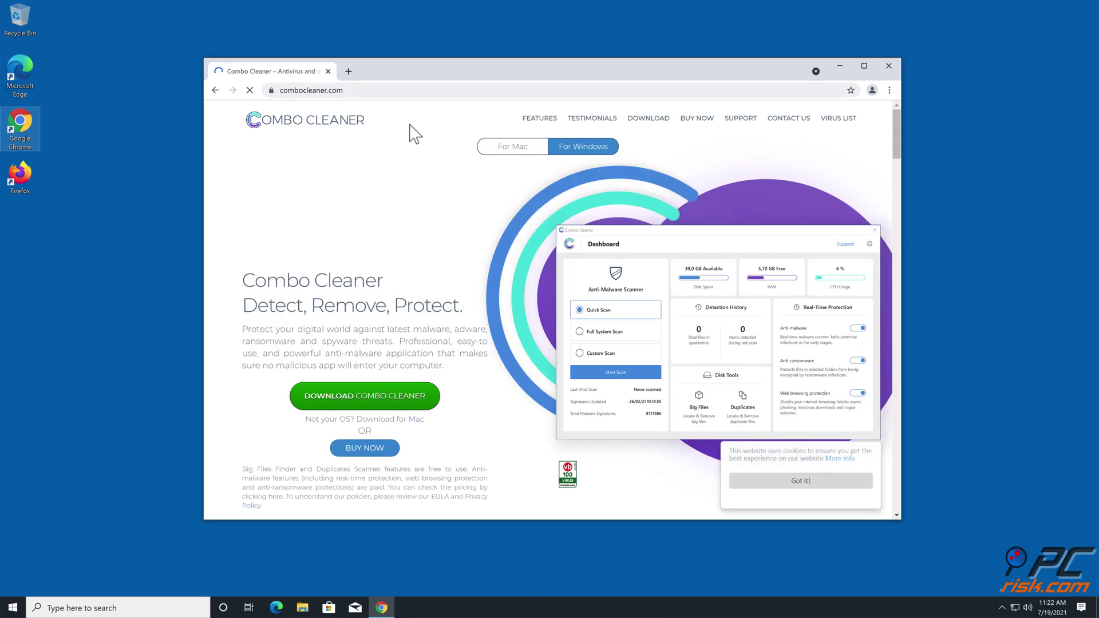
{"action": "left_click", "coordinate": [377, 396]}
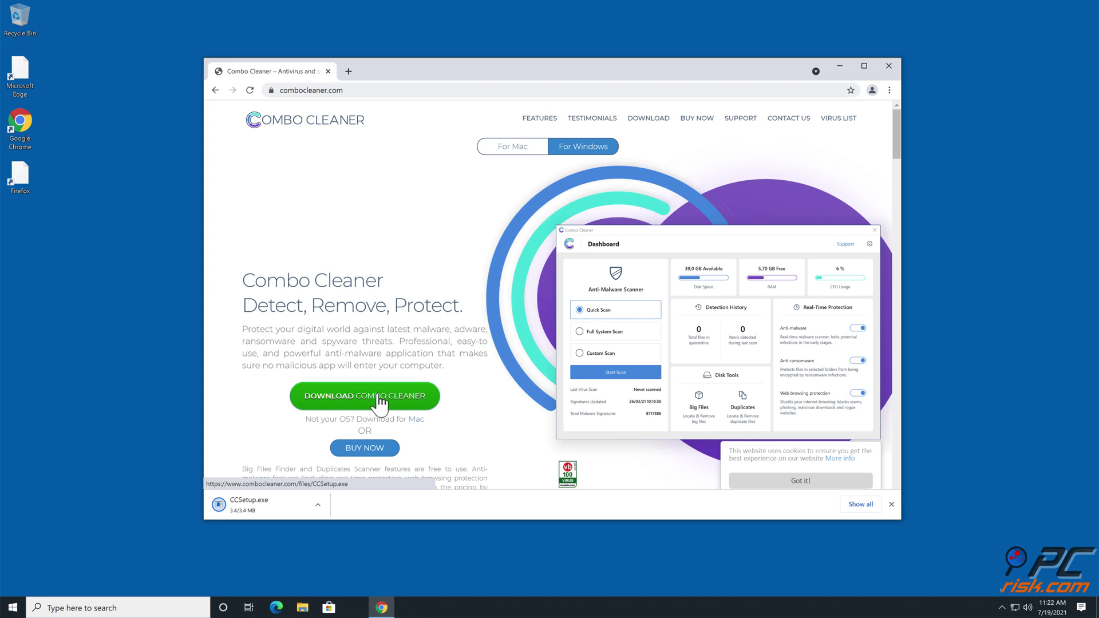
{"action": "left_click", "coordinate": [280, 505]}
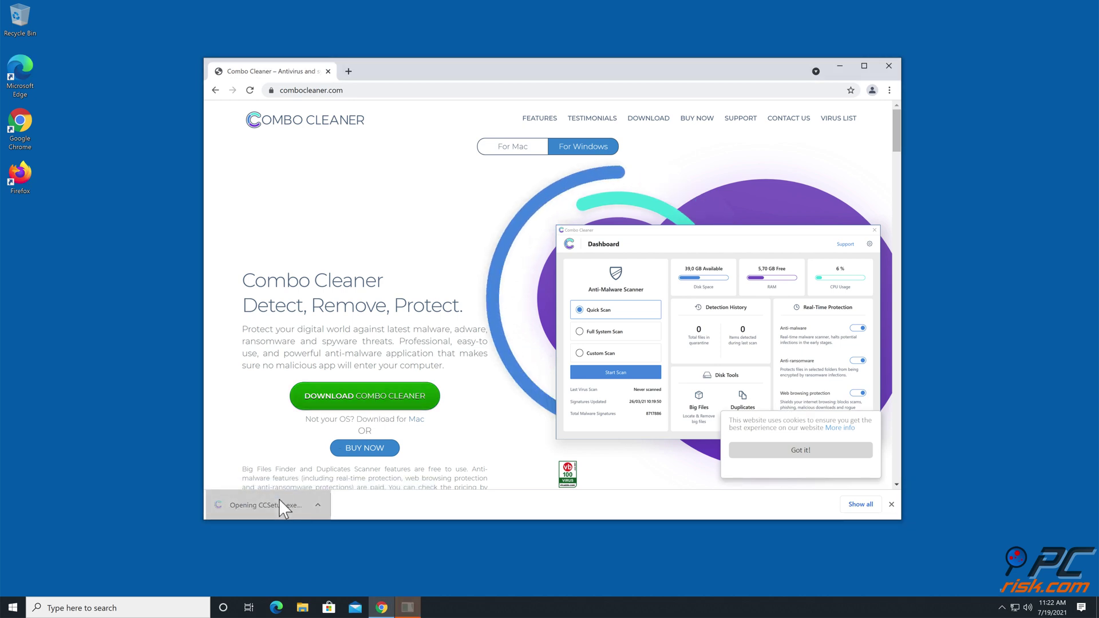
Approve the UAC prompt and install Combo Cleaner into C:\Program Files (x86)\Combo Cleaner.
{"action": "left_click", "coordinate": [489, 383]}
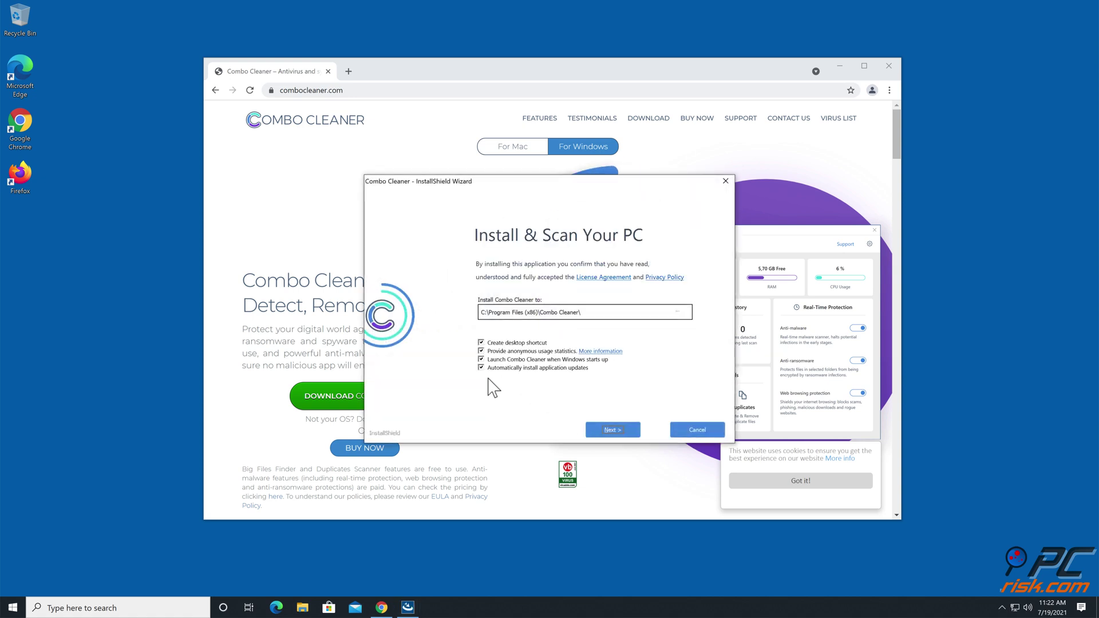
{"action": "left_click", "coordinate": [617, 434]}
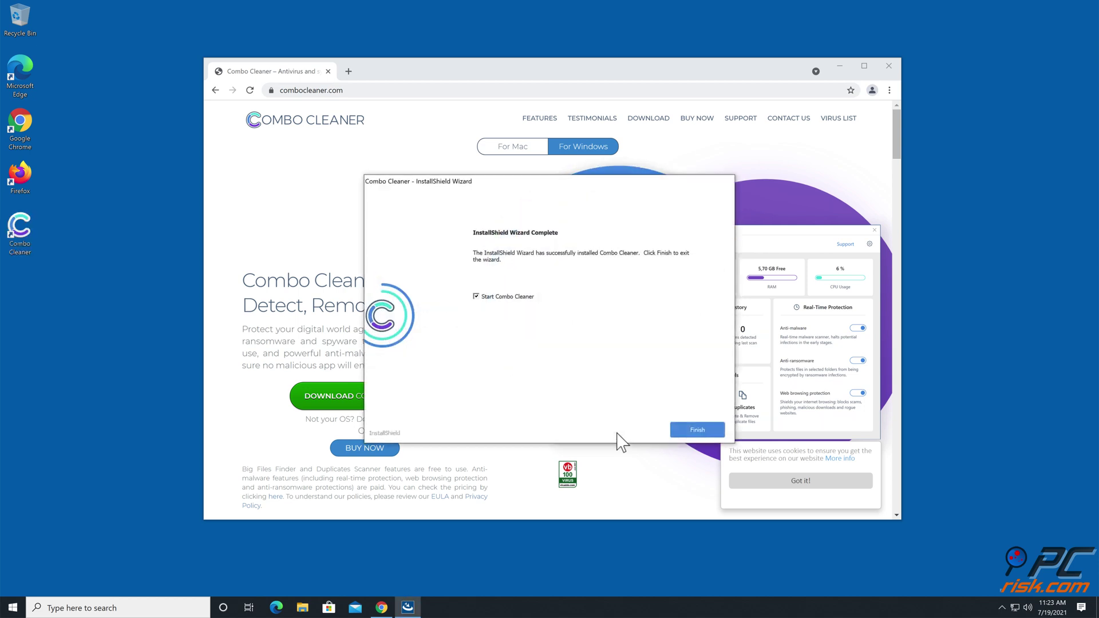
{"action": "left_click", "coordinate": [689, 430]}
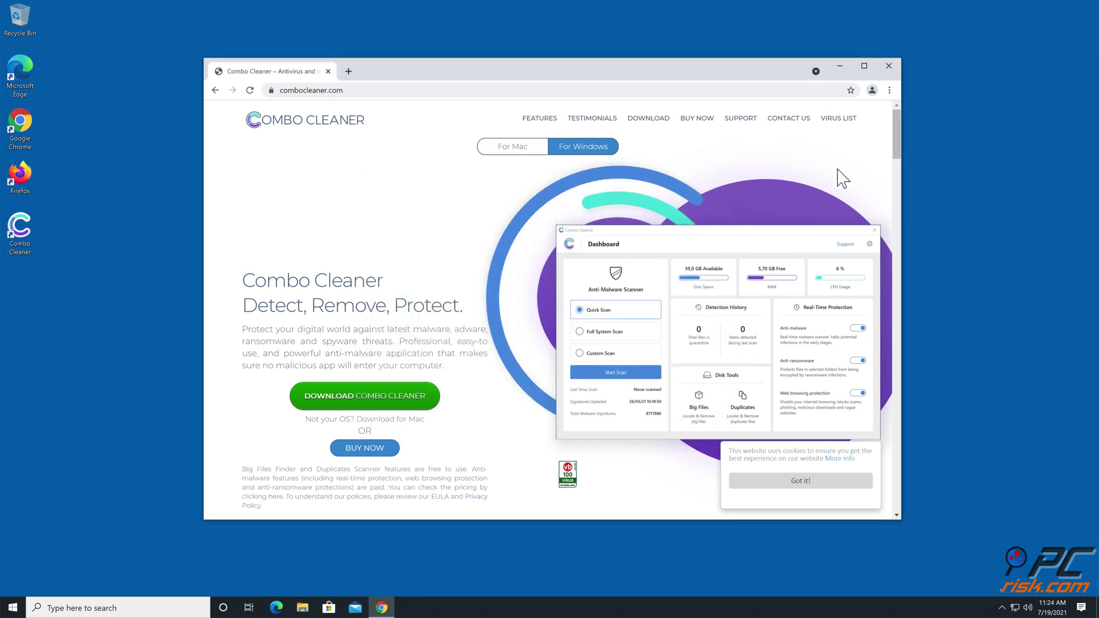
Close Chrome, run a Combo Cleaner Quick Scan and quarantine the www2.push-news.org Ads threat.
{"action": "left_click", "coordinate": [888, 63]}
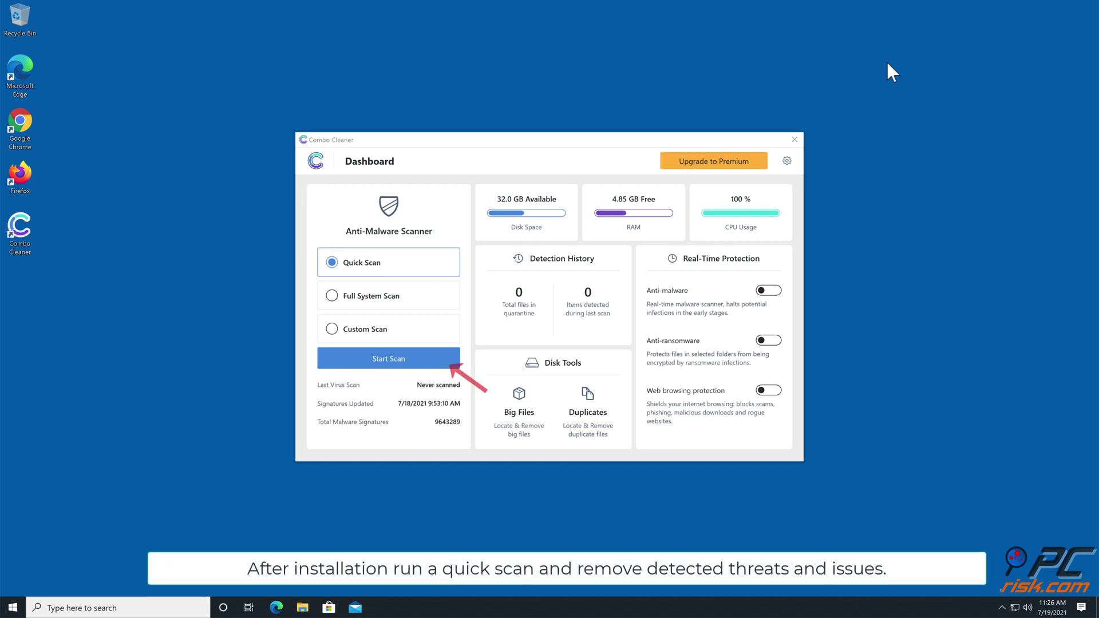
{"action": "left_click", "coordinate": [441, 358]}
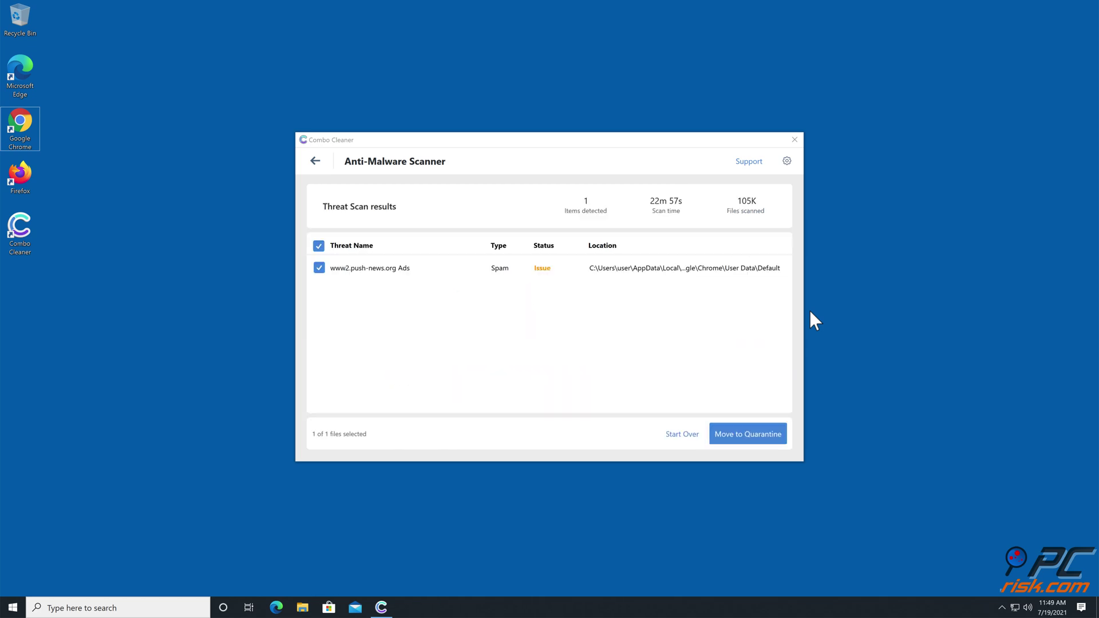
{"action": "left_click", "coordinate": [747, 437]}
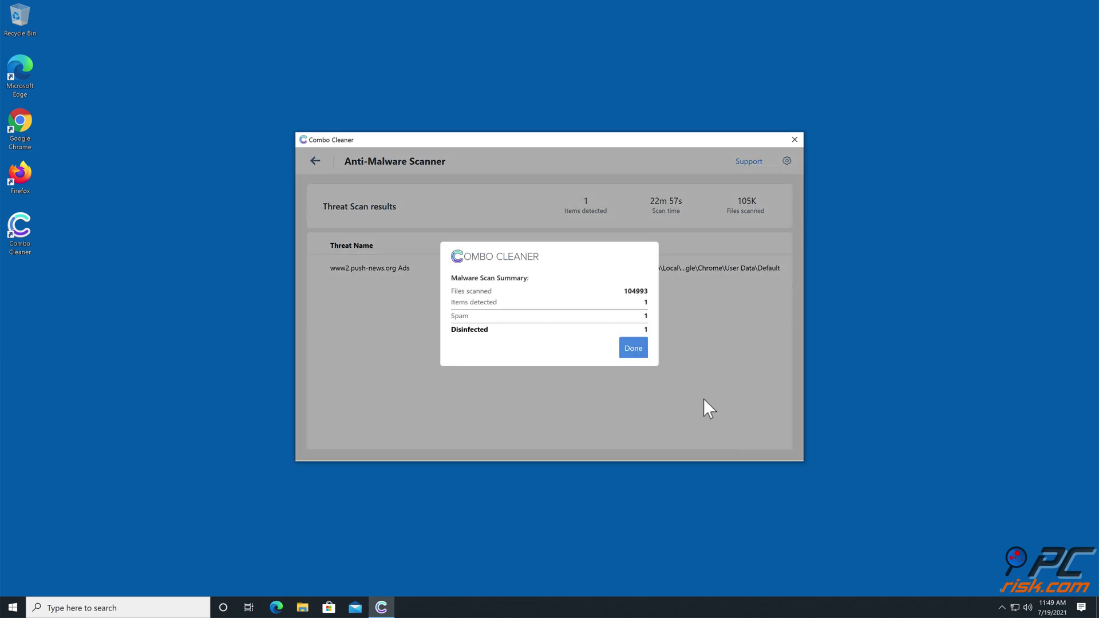
{"action": "left_click", "coordinate": [633, 349]}
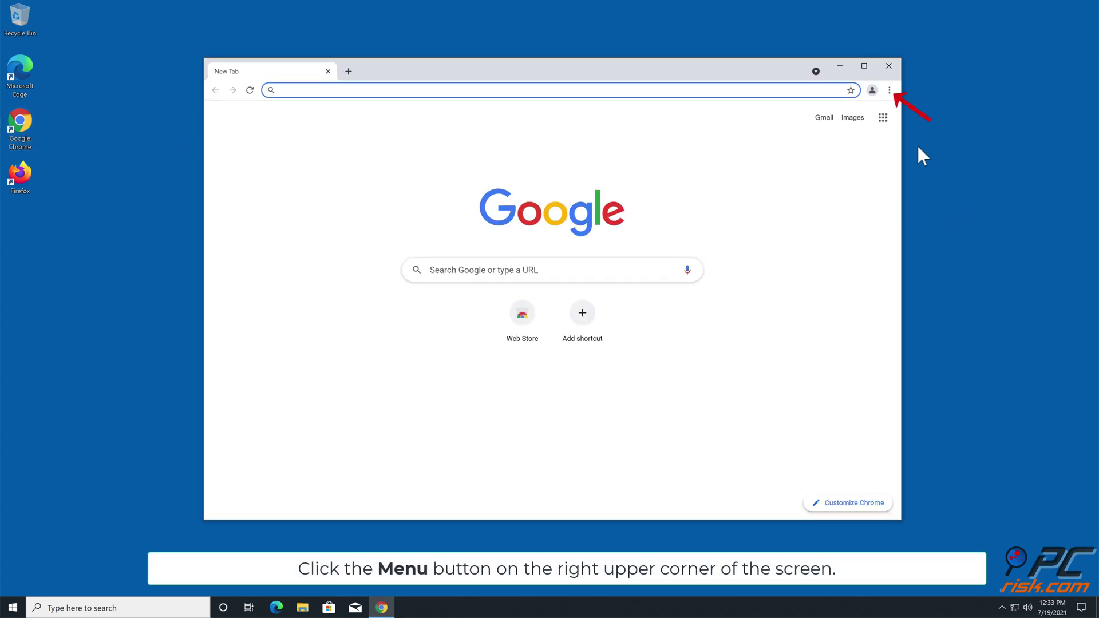
Go to Chrome's Privacy and security > Site Settings > Notifications page.
{"action": "left_click", "coordinate": [890, 91]}
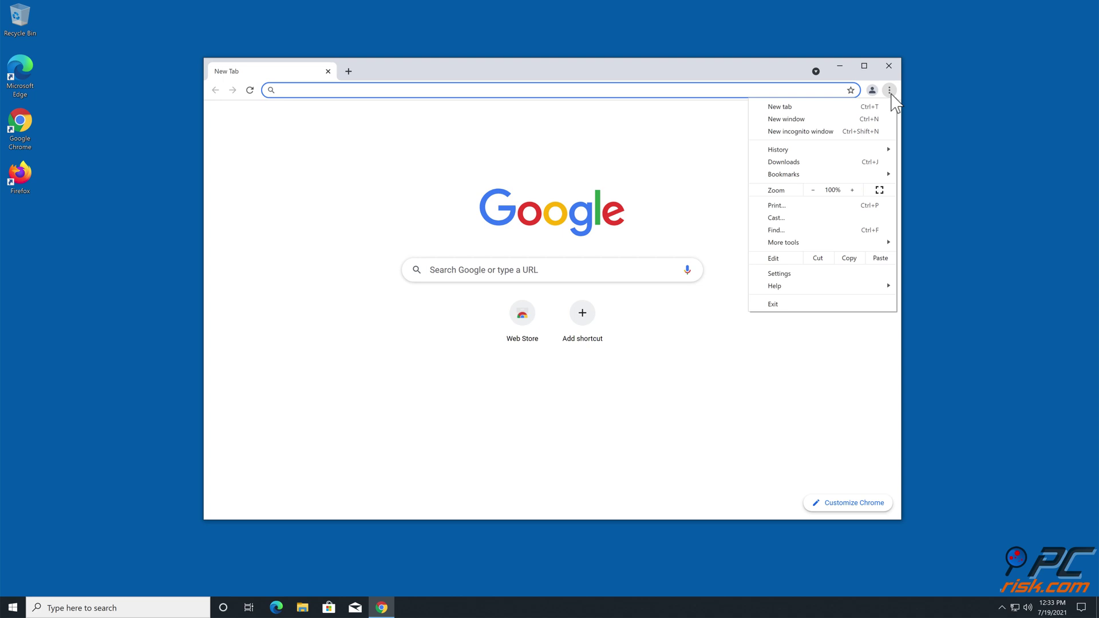
{"action": "left_click", "coordinate": [793, 278]}
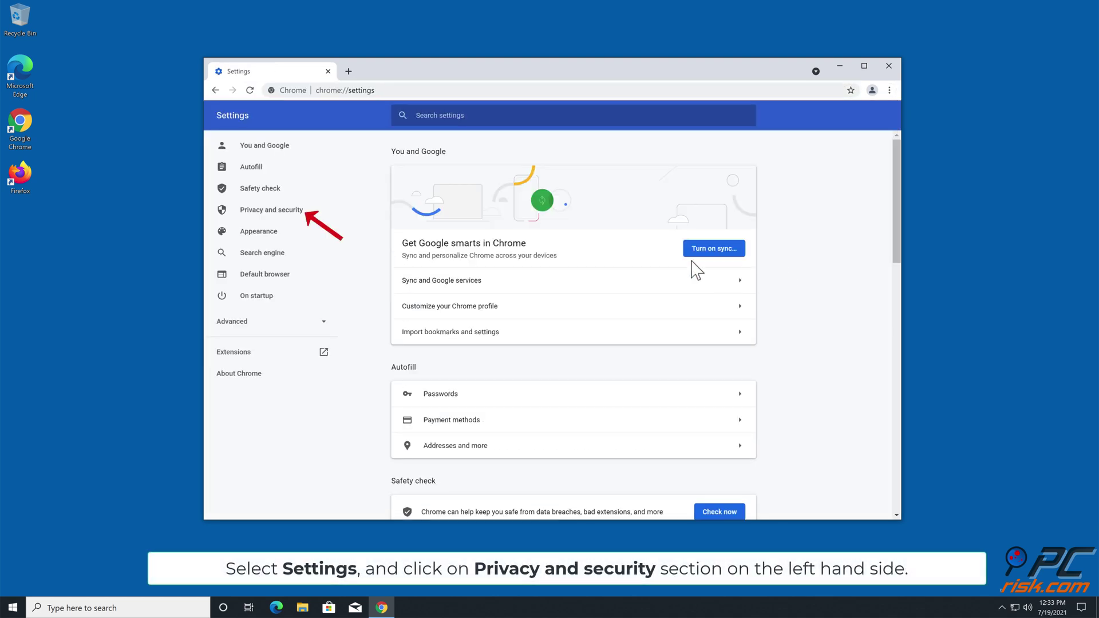
{"action": "left_click", "coordinate": [284, 213]}
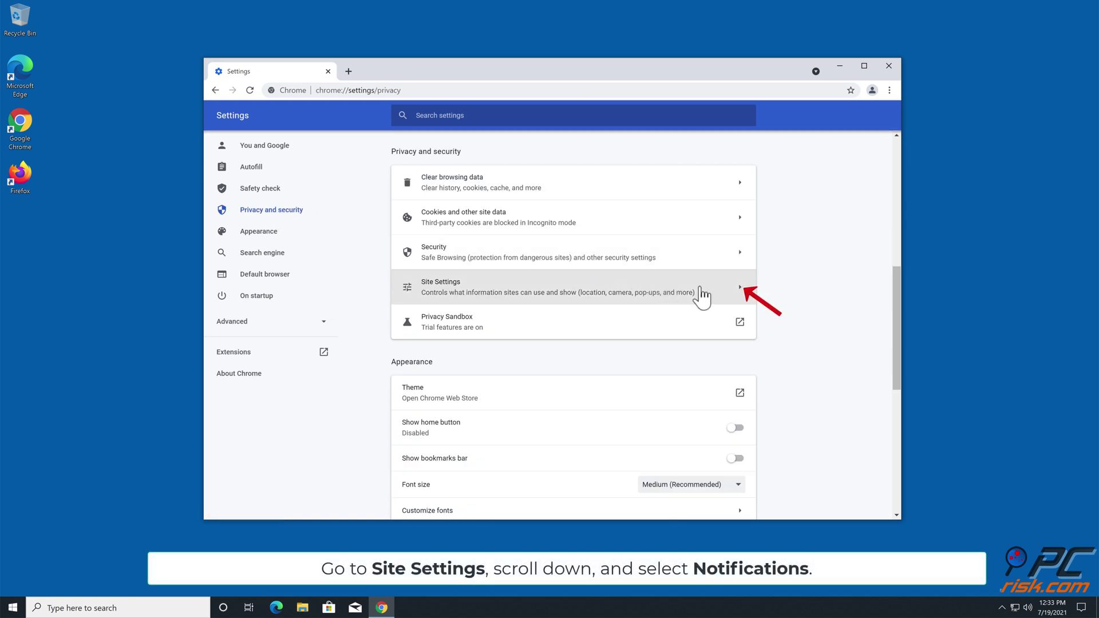
{"action": "left_click", "coordinate": [737, 294]}
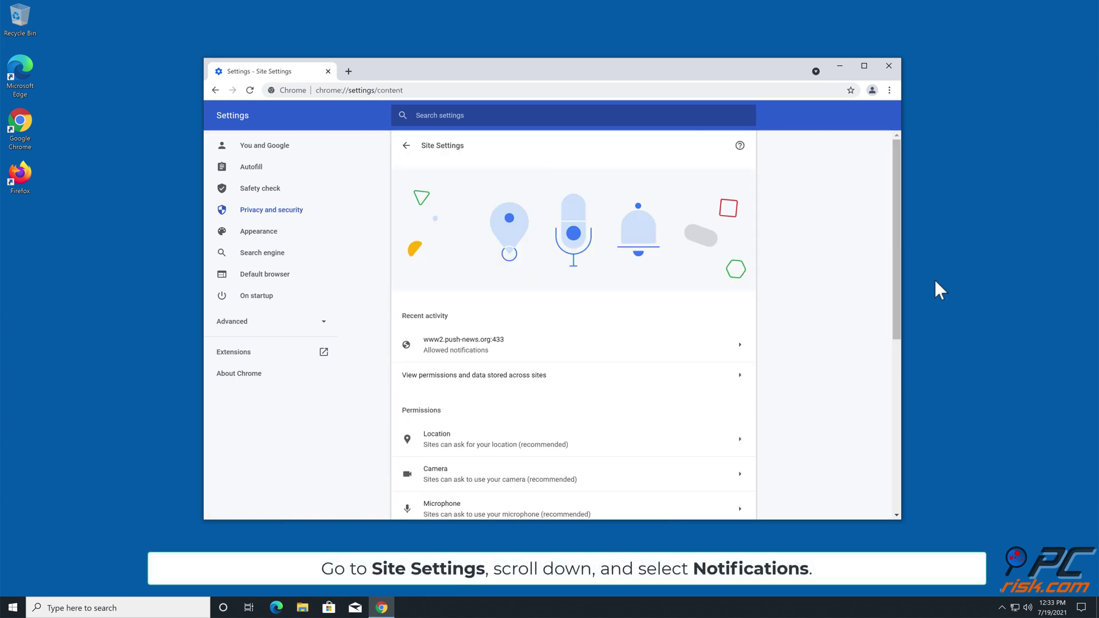
{"action": "left_click_drag", "start_coordinate": [896, 250], "coordinate": [896, 364]}
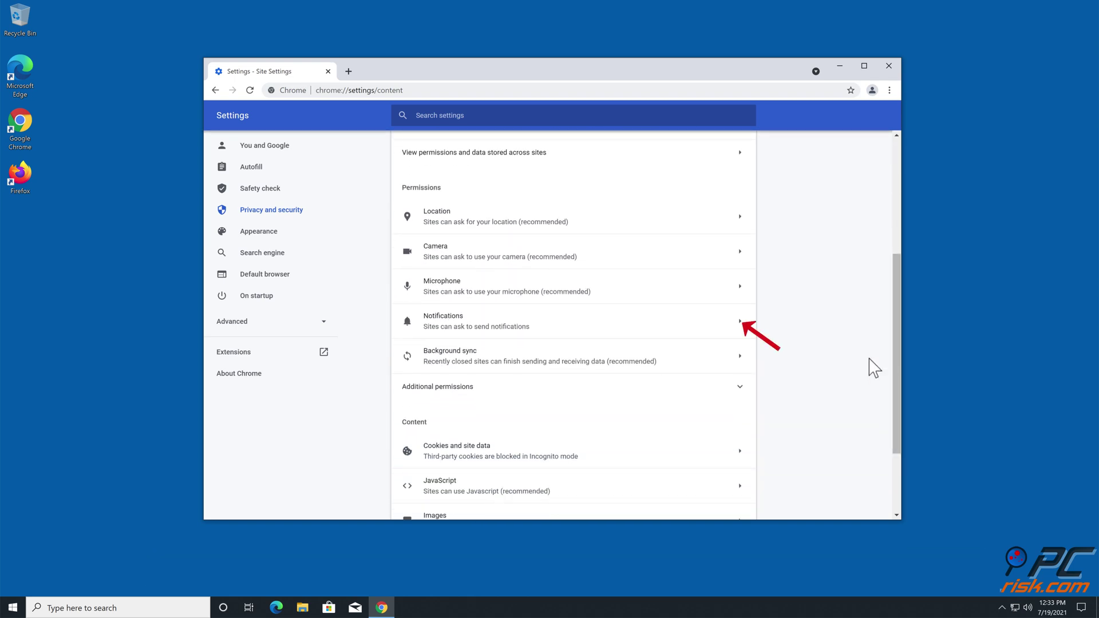
{"action": "left_click", "coordinate": [742, 329]}
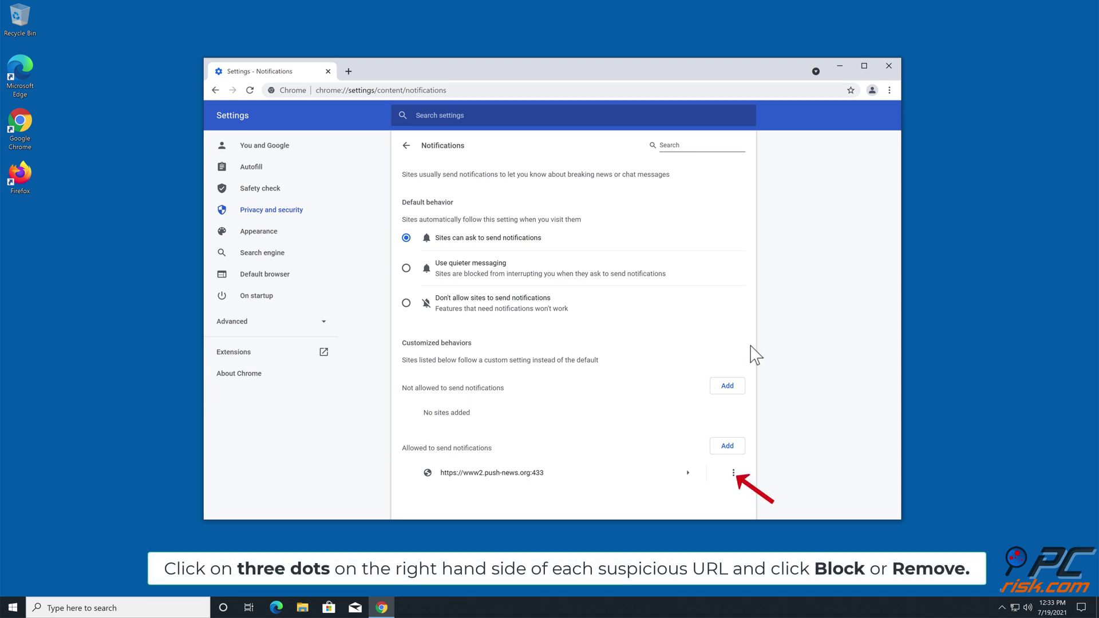
Remove www2.push-news.org from the allowed notification senders and close Chrome.
{"action": "left_click", "coordinate": [732, 475]}
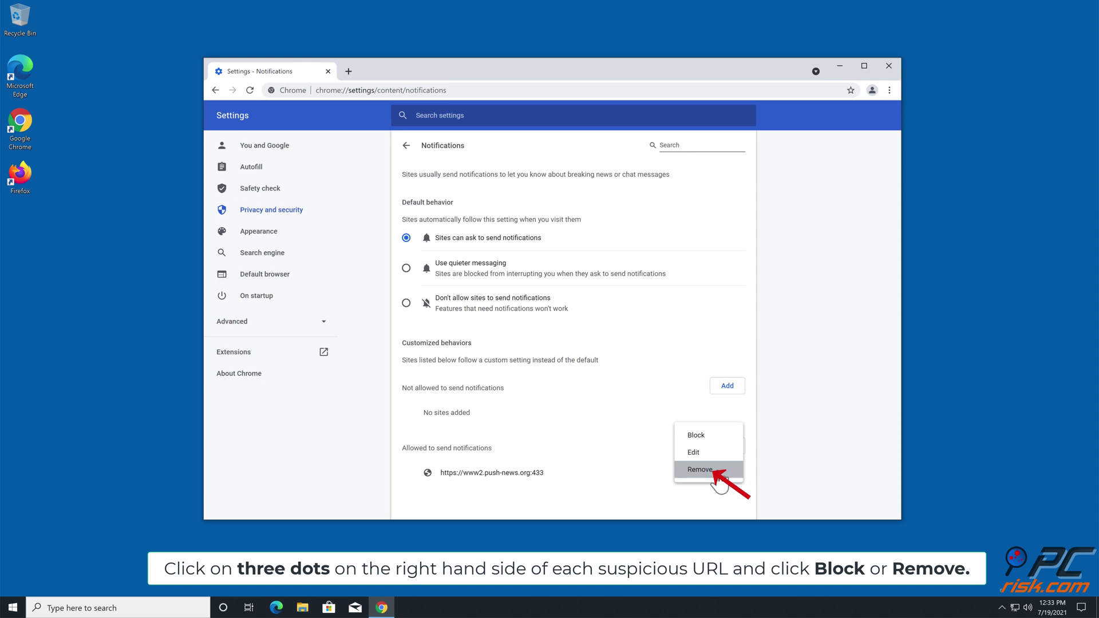
{"action": "left_click", "coordinate": [717, 476]}
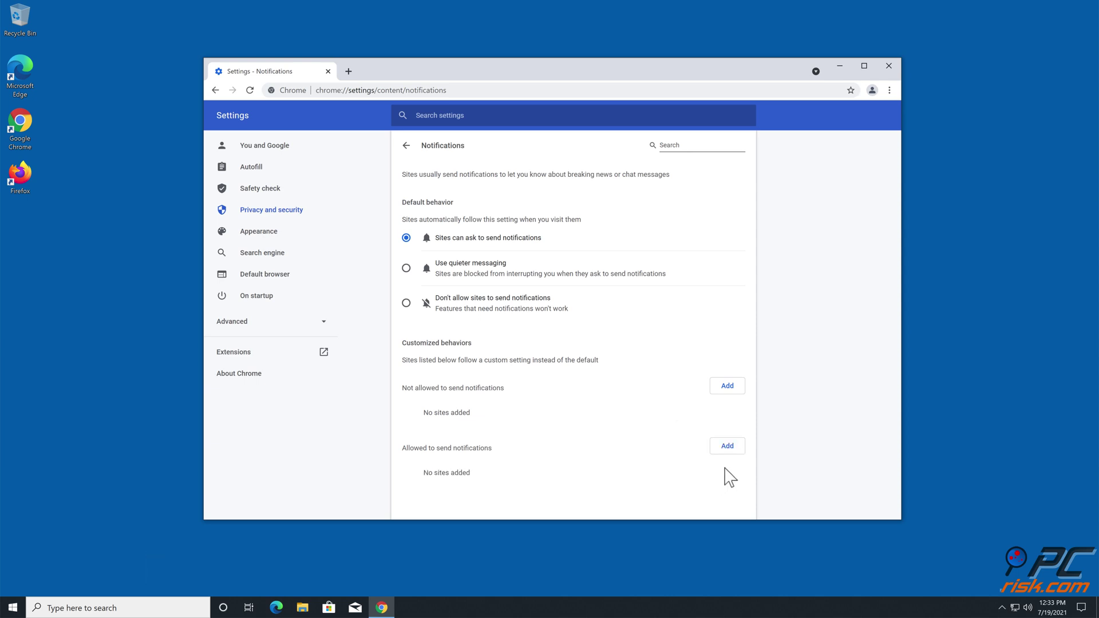
{"action": "left_click", "coordinate": [889, 65]}
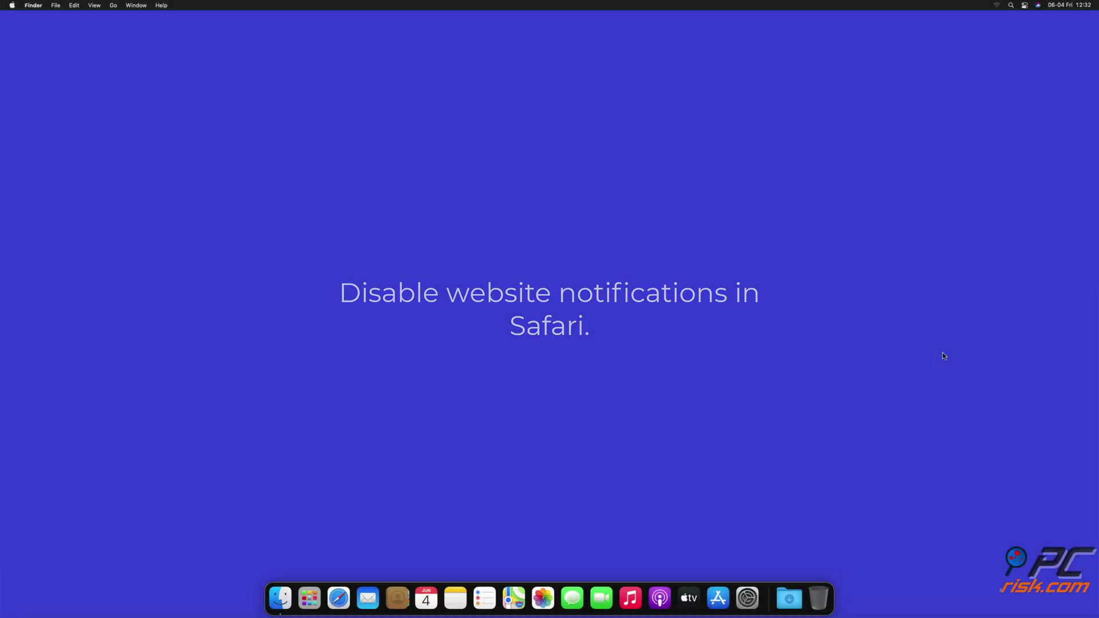
Launch Safari and open Preferences > Websites > Notifications.
{"action": "left_click", "coordinate": [333, 604]}
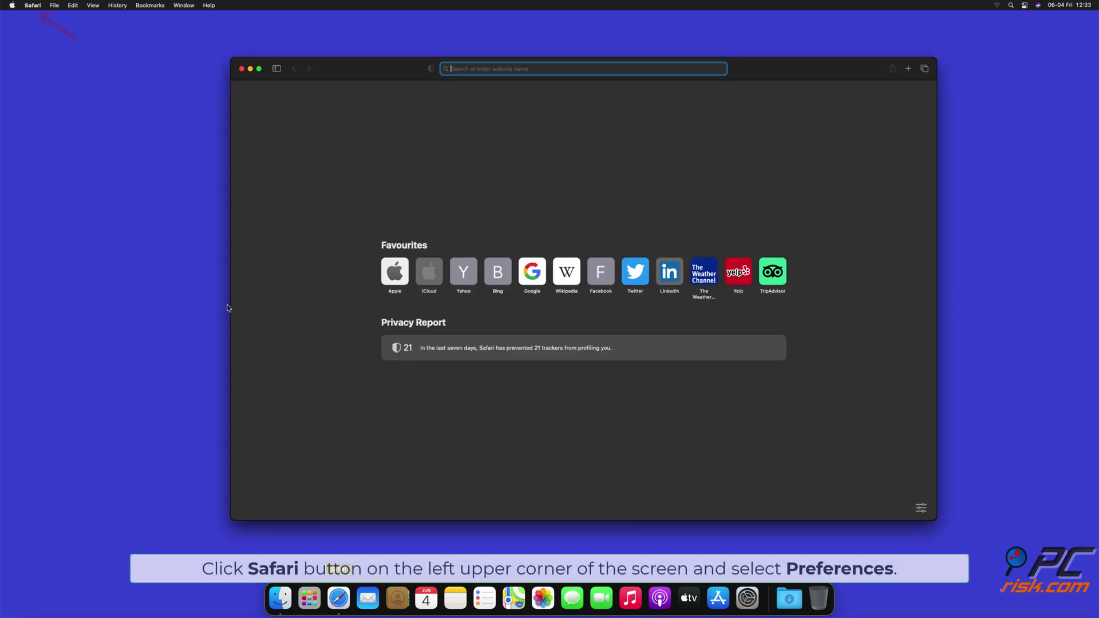
{"action": "left_click", "coordinate": [33, 6]}
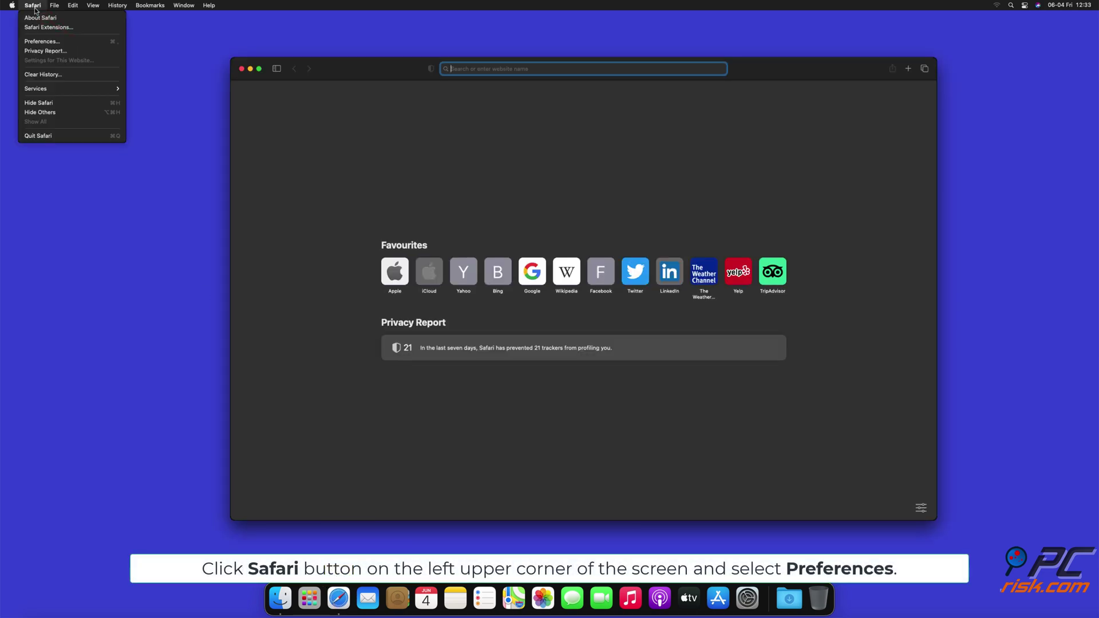
{"action": "left_click", "coordinate": [54, 43]}
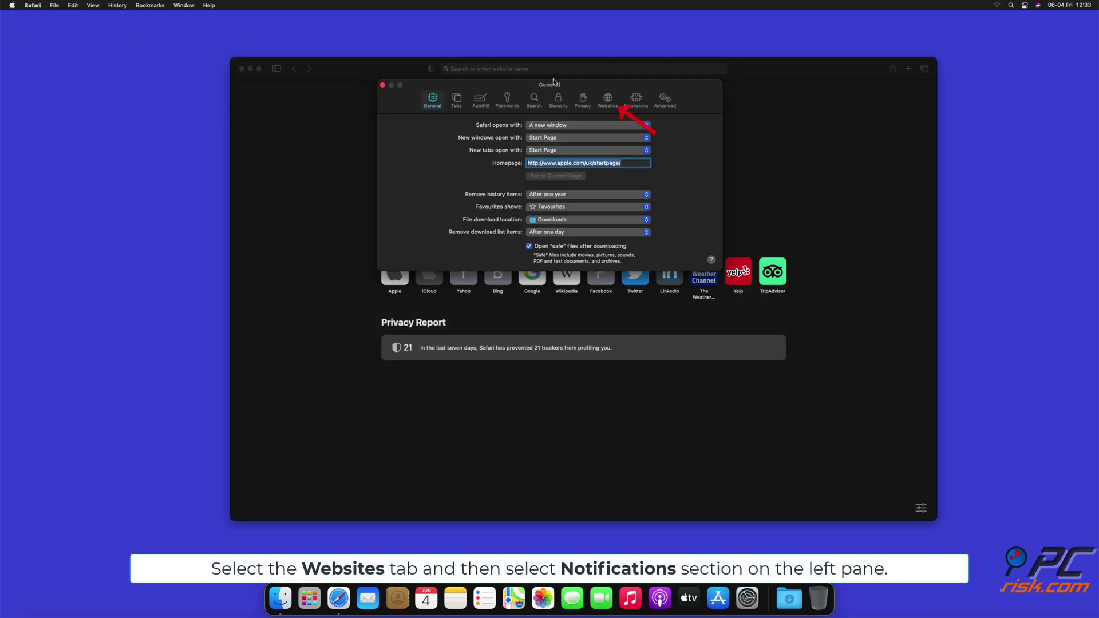
{"action": "left_click", "coordinate": [607, 101]}
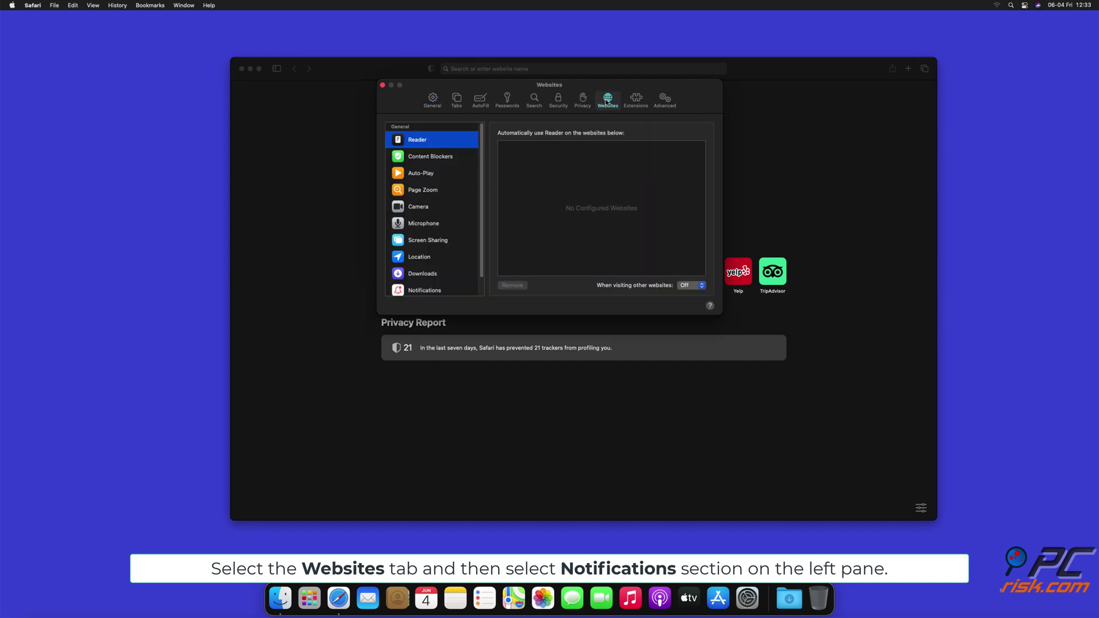
{"action": "scroll", "coordinate": [483, 152], "scroll_direction": "down", "scroll_amount": 1}
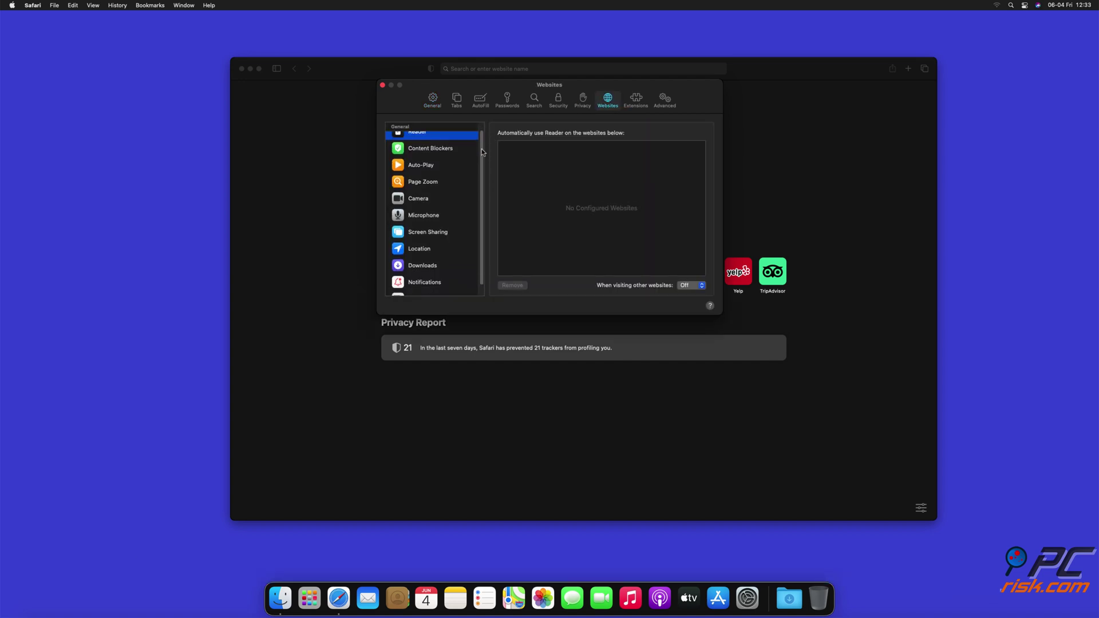
{"action": "scroll", "coordinate": [483, 152], "scroll_direction": "down", "scroll_amount": 1}
{"action": "left_click", "coordinate": [425, 272]}
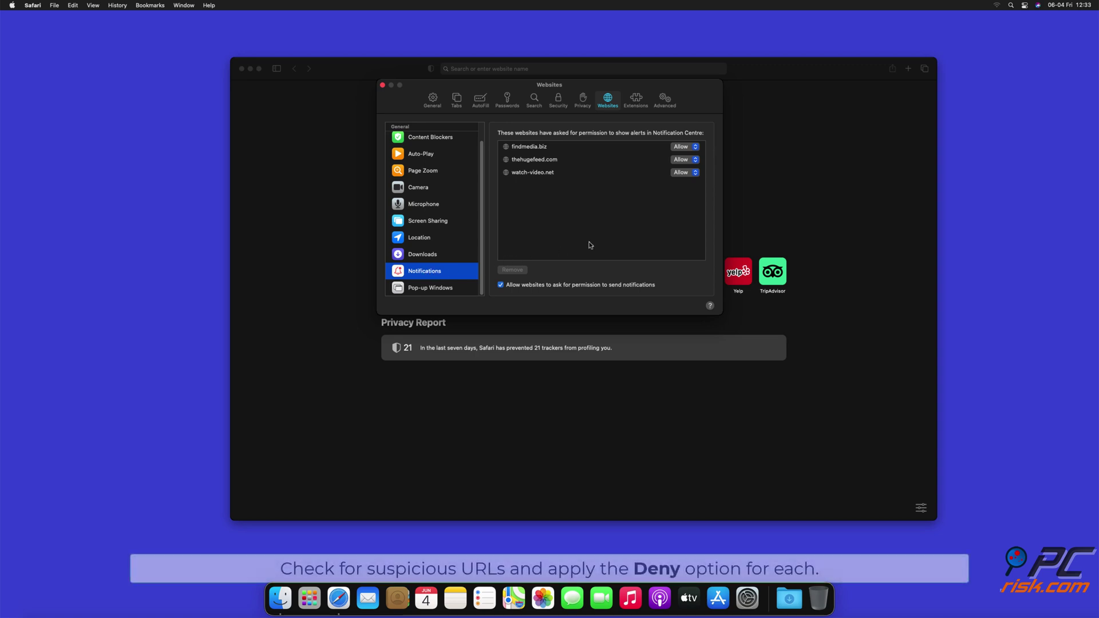
Set findmedia.biz, thehugefeed.com and watch-video.net to Deny, then close Preferences.
{"action": "left_click", "coordinate": [695, 148]}
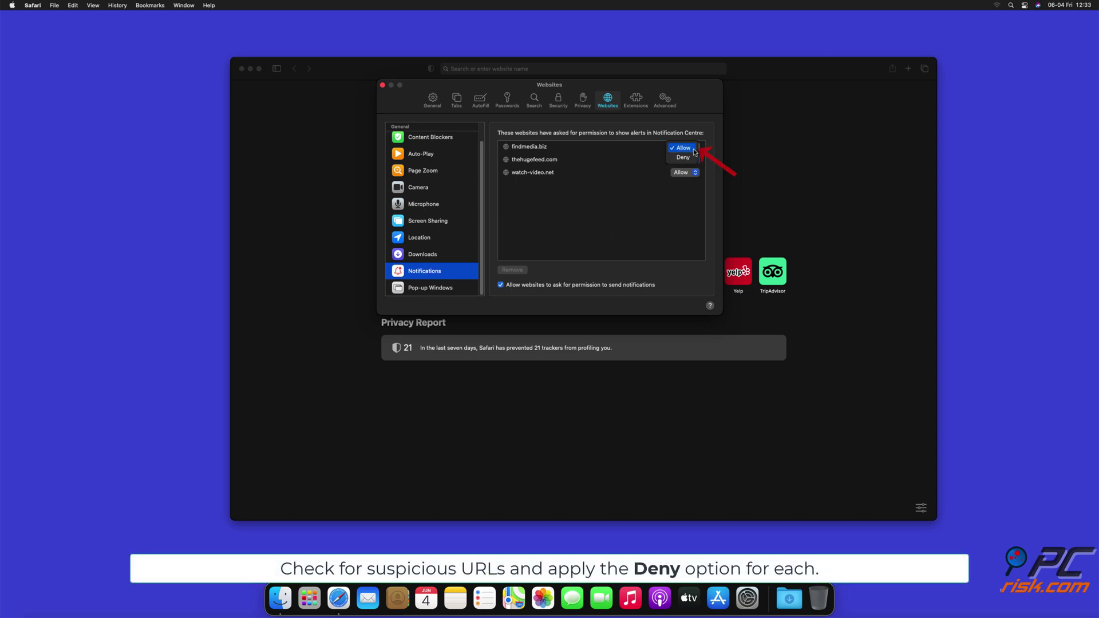
{"action": "left_click", "coordinate": [684, 158]}
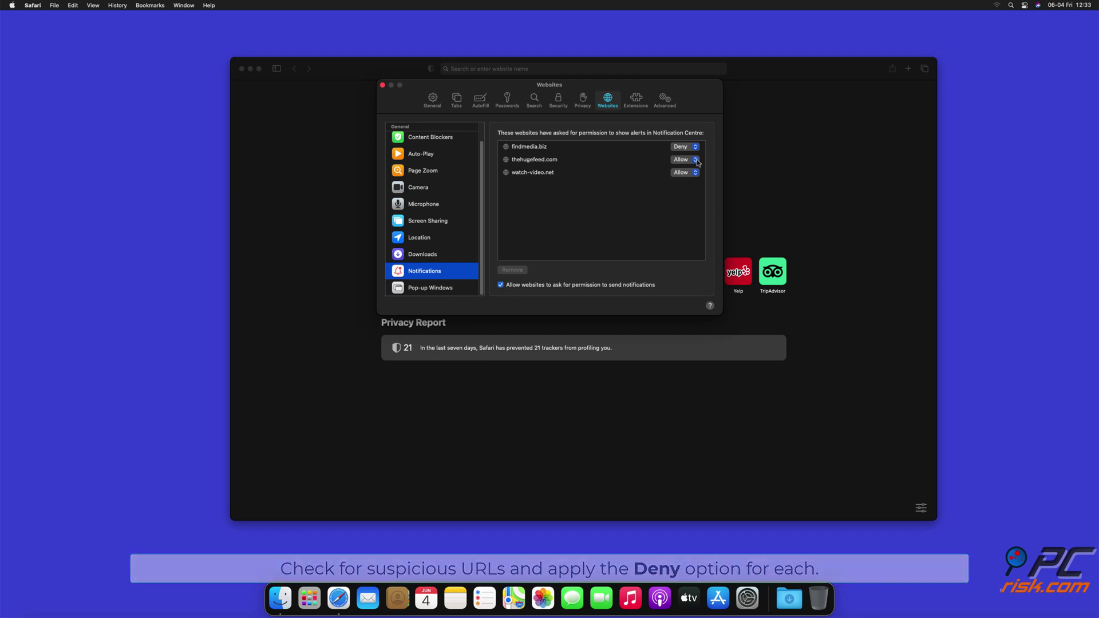
{"action": "left_click", "coordinate": [693, 160]}
{"action": "left_click", "coordinate": [687, 171]}
{"action": "left_click", "coordinate": [697, 173]}
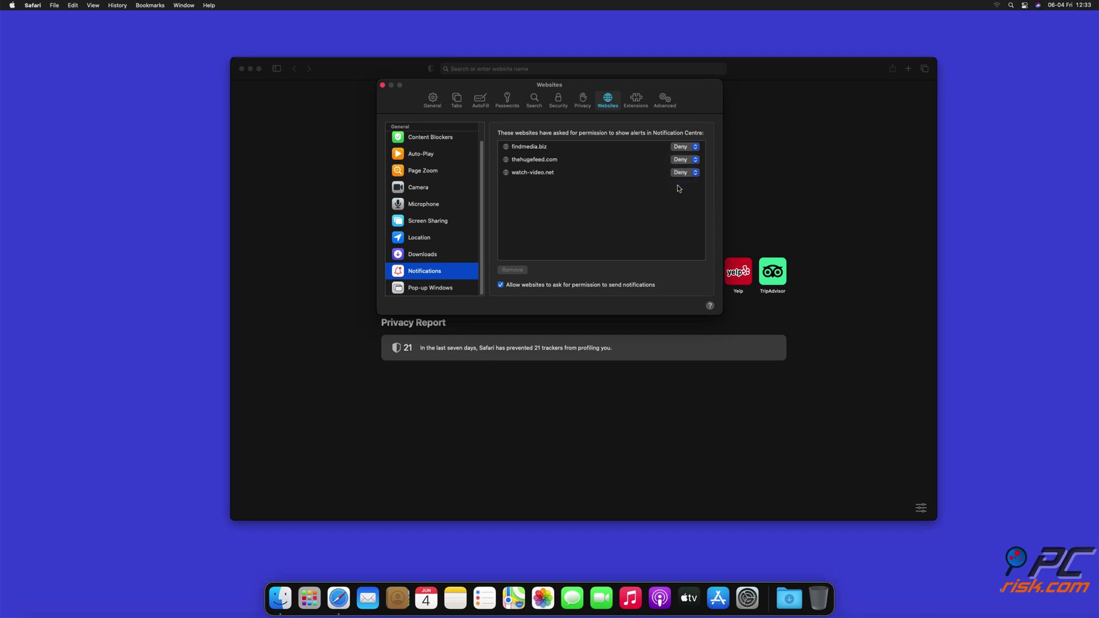
{"action": "left_click", "coordinate": [383, 85]}
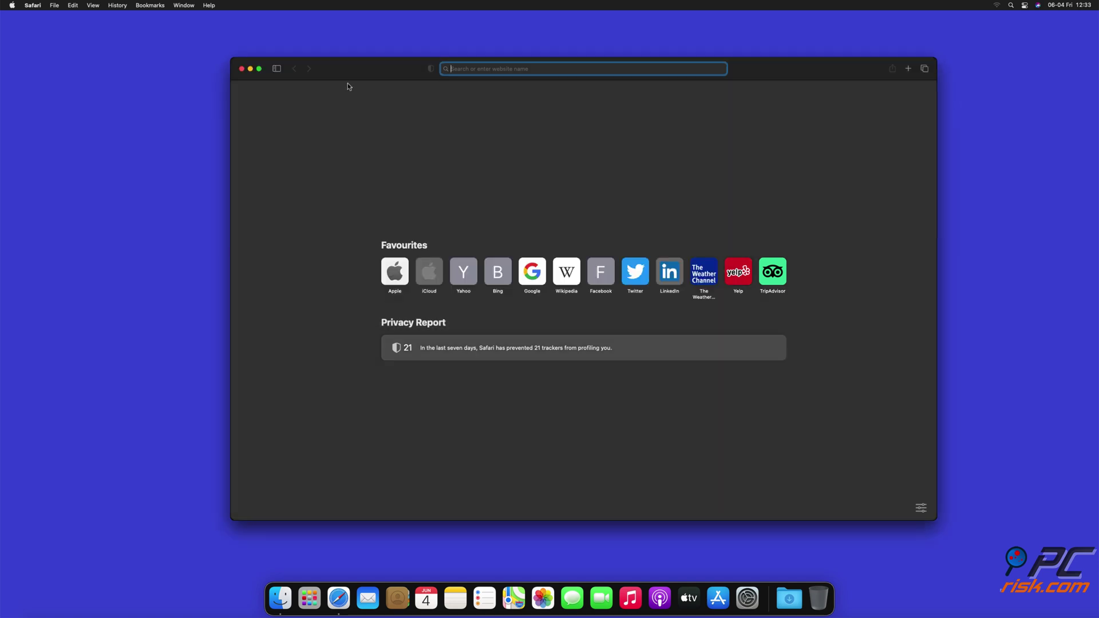
Close the Safari window with its red close button.
{"action": "left_click", "coordinate": [242, 69]}
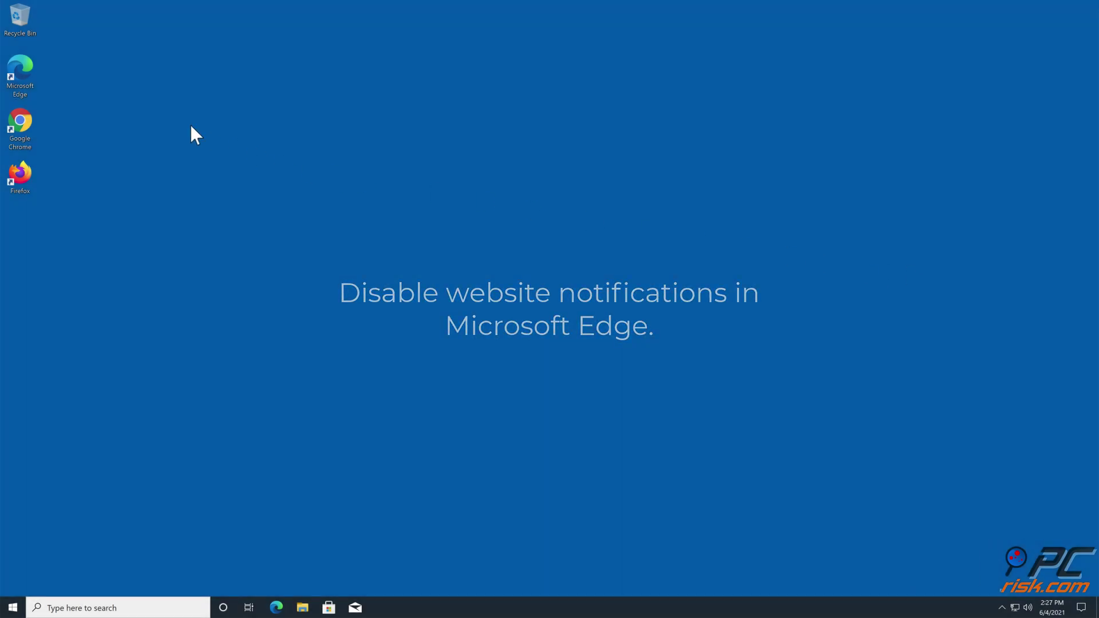
Launch Microsoft Edge from the desktop icon and open Settings from its main menu.
{"action": "double_click", "coordinate": [27, 92]}
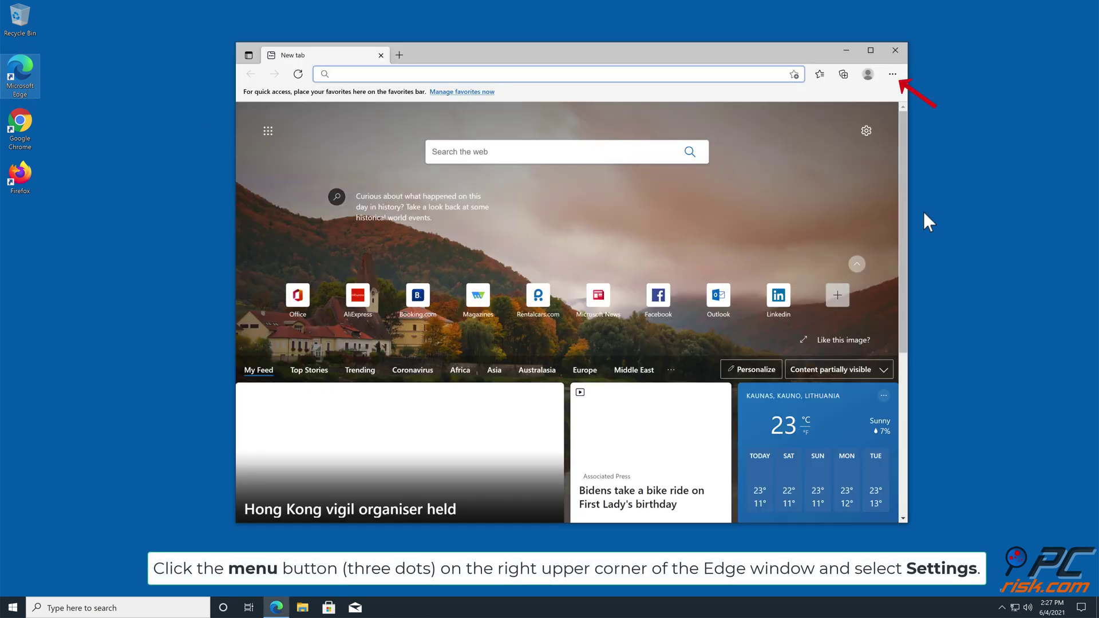
{"action": "left_click", "coordinate": [894, 75]}
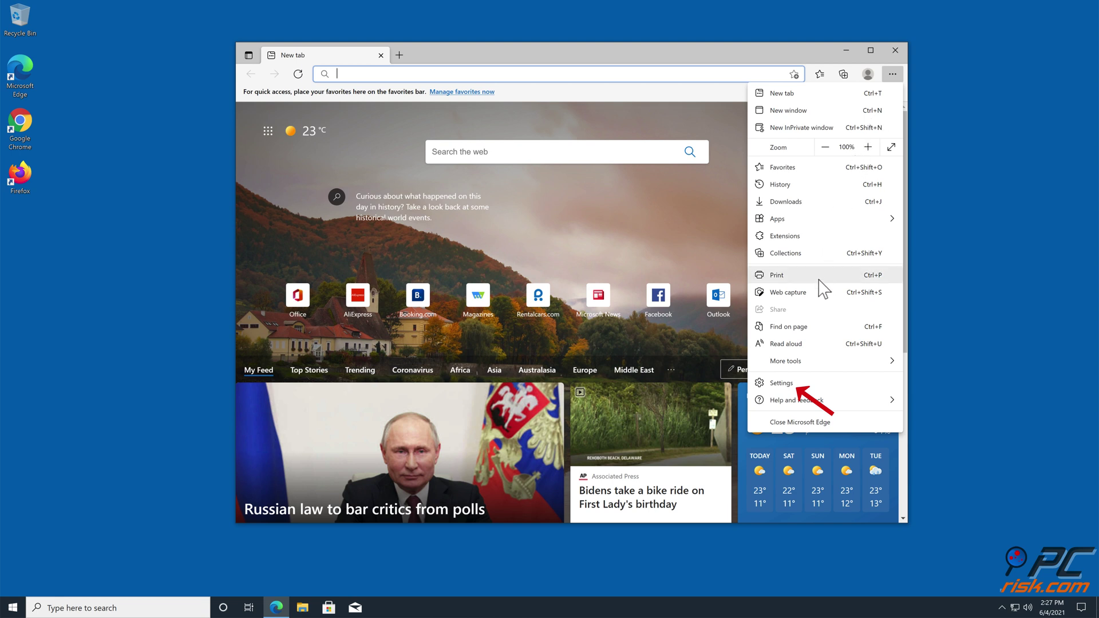
{"action": "left_click", "coordinate": [790, 383]}
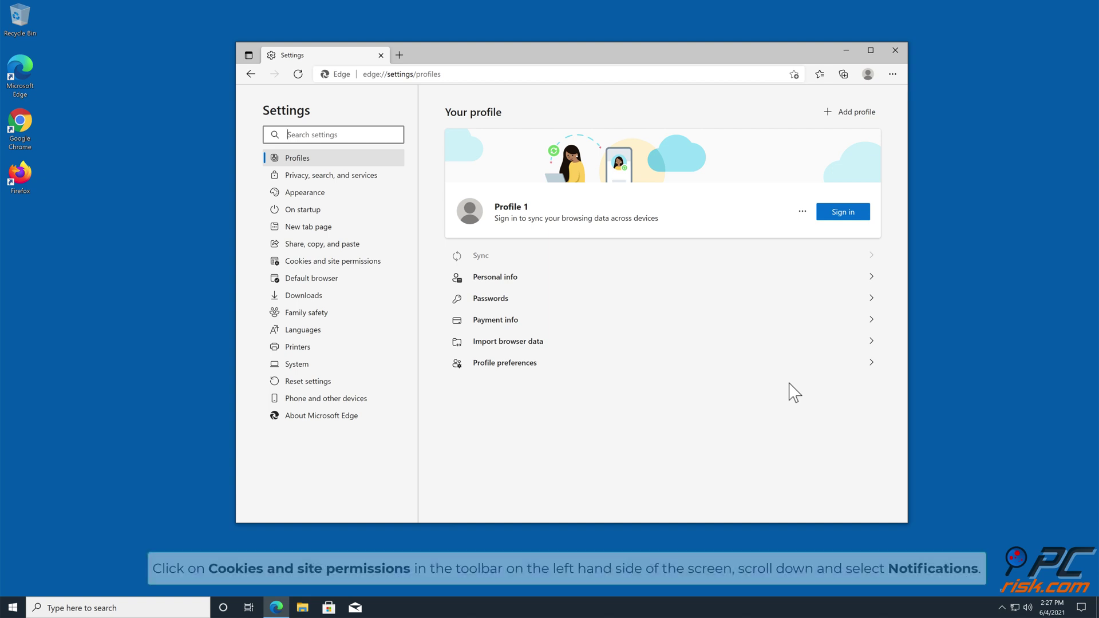
Open Cookies and site permissions > Notifications, showing captcharesolver.com:443 under Allow.
{"action": "left_click", "coordinate": [354, 262]}
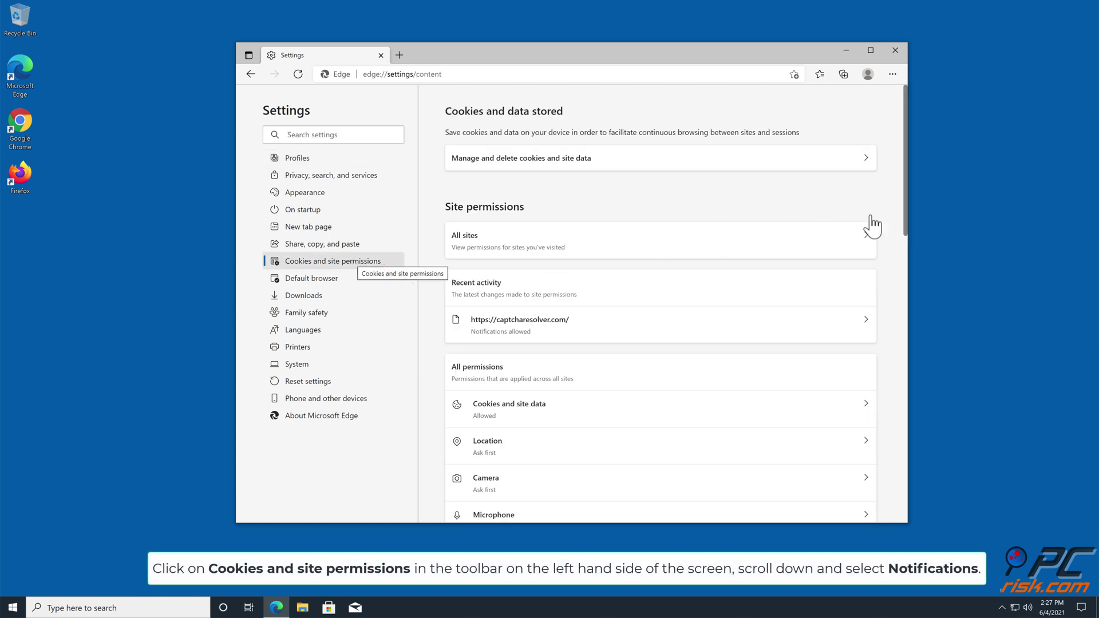
{"action": "left_click_drag", "start_coordinate": [906, 206], "coordinate": [902, 293]}
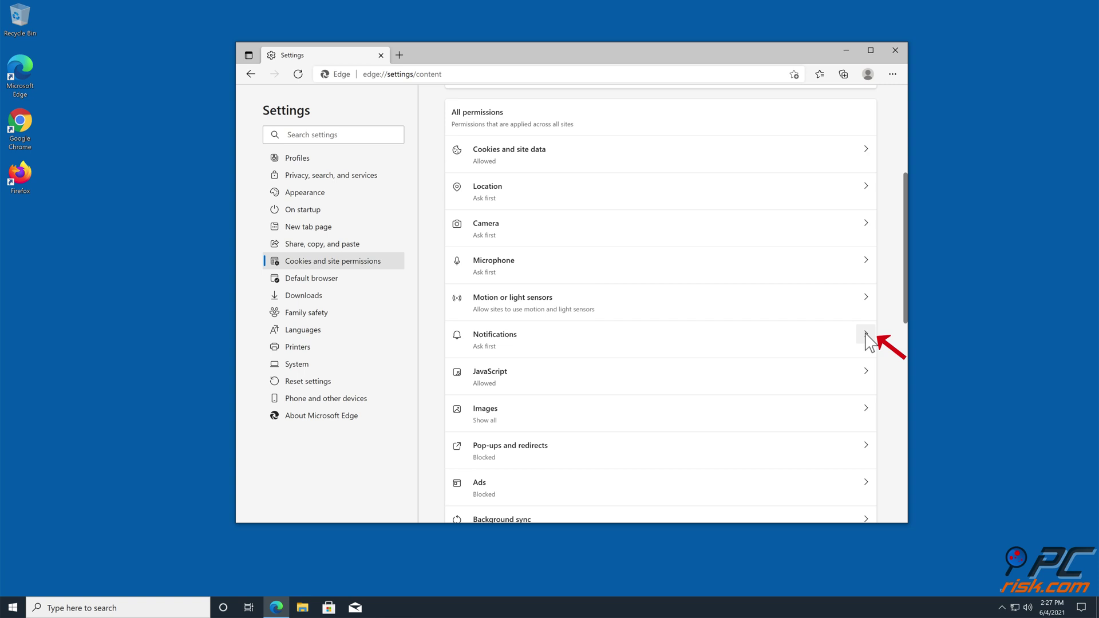
{"action": "left_click", "coordinate": [869, 341]}
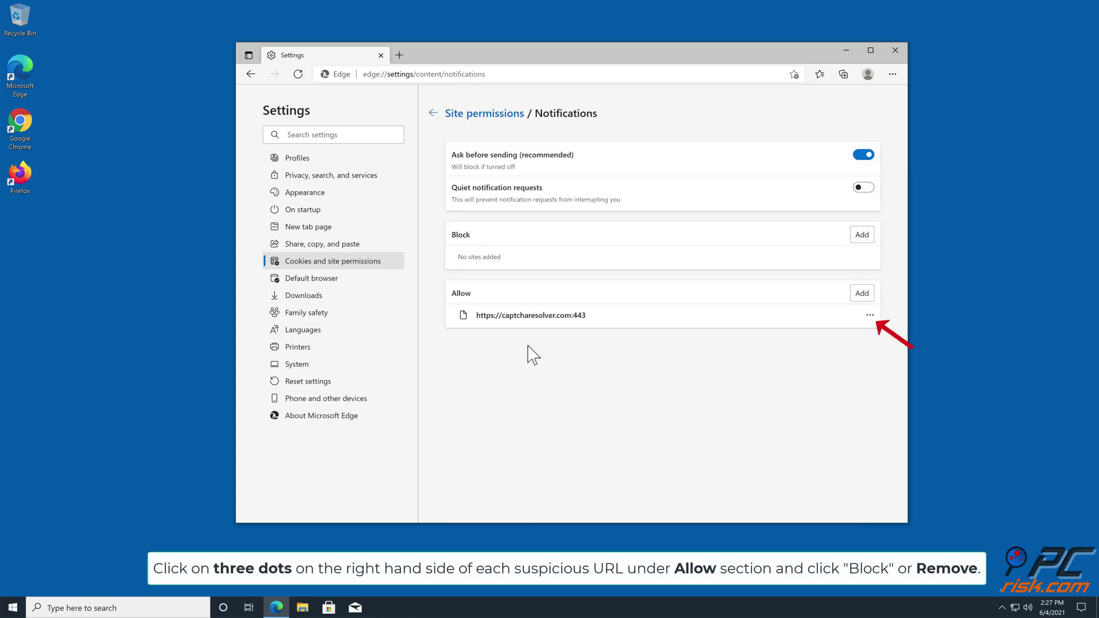
Remove captcharesolver.com:443 from Edge's allowed notification sites, then close Edge and start Firefox.
{"action": "left_click", "coordinate": [871, 316]}
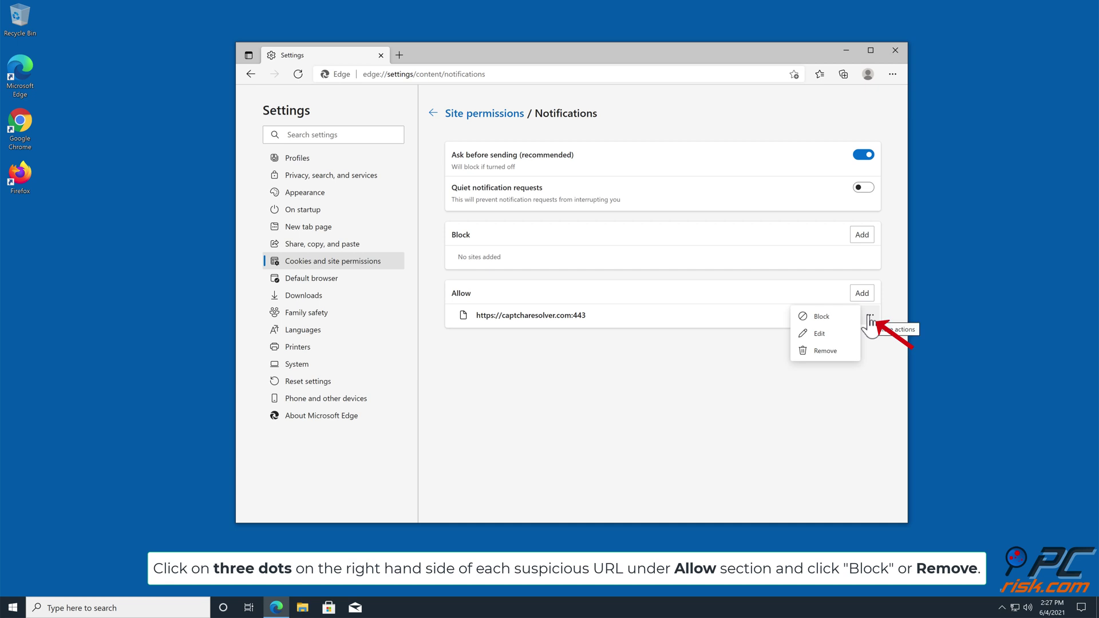
{"action": "left_click", "coordinate": [836, 350]}
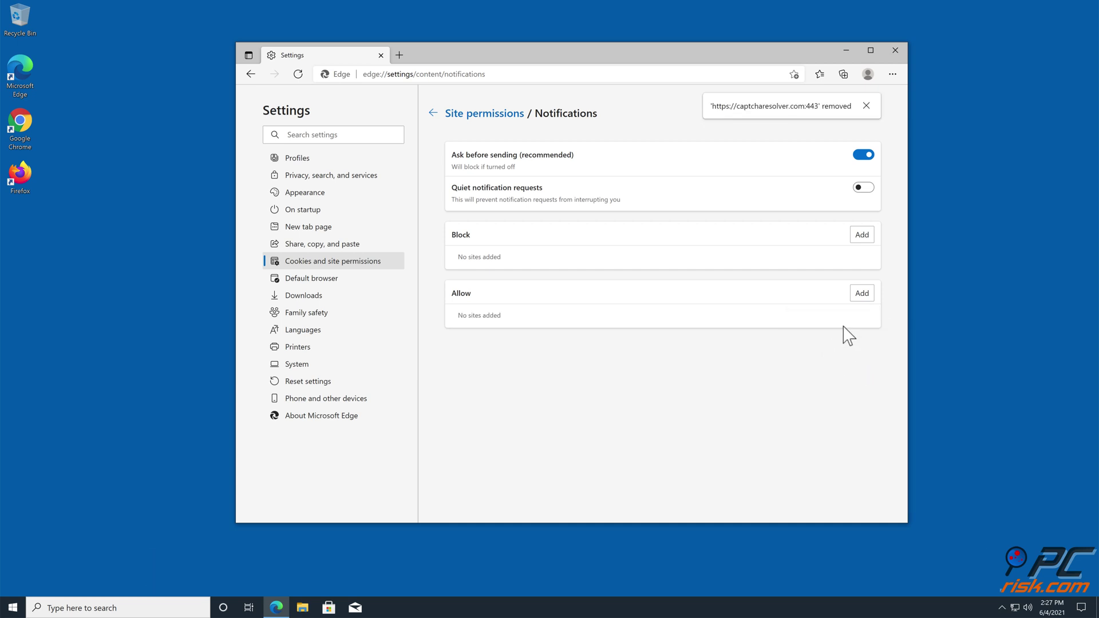
{"action": "left_click", "coordinate": [895, 51]}
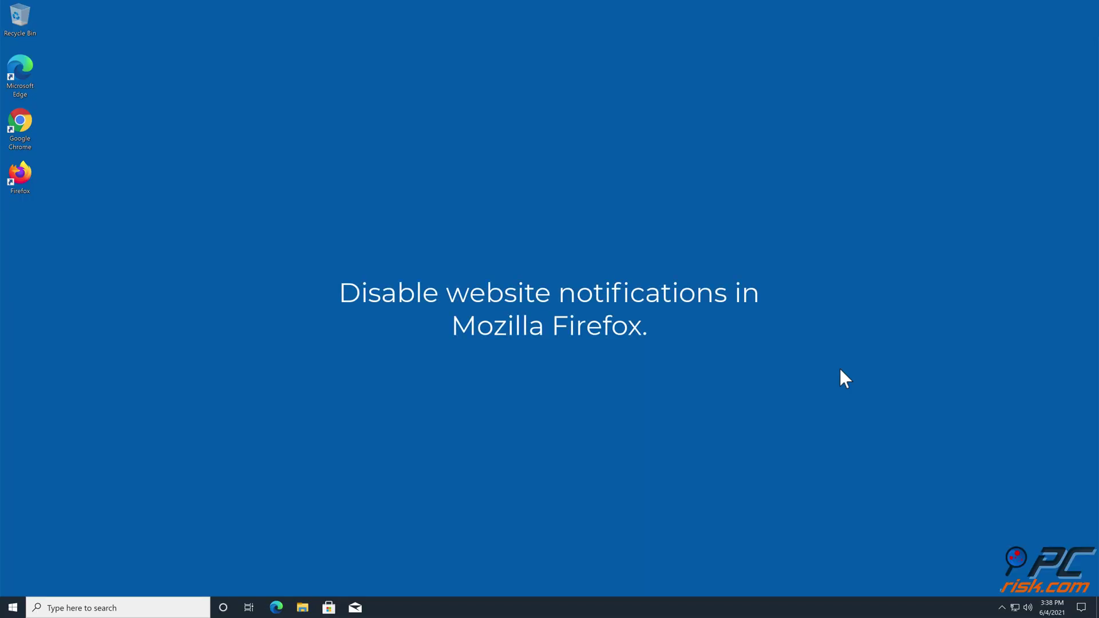
{"action": "double_click", "coordinate": [31, 175]}
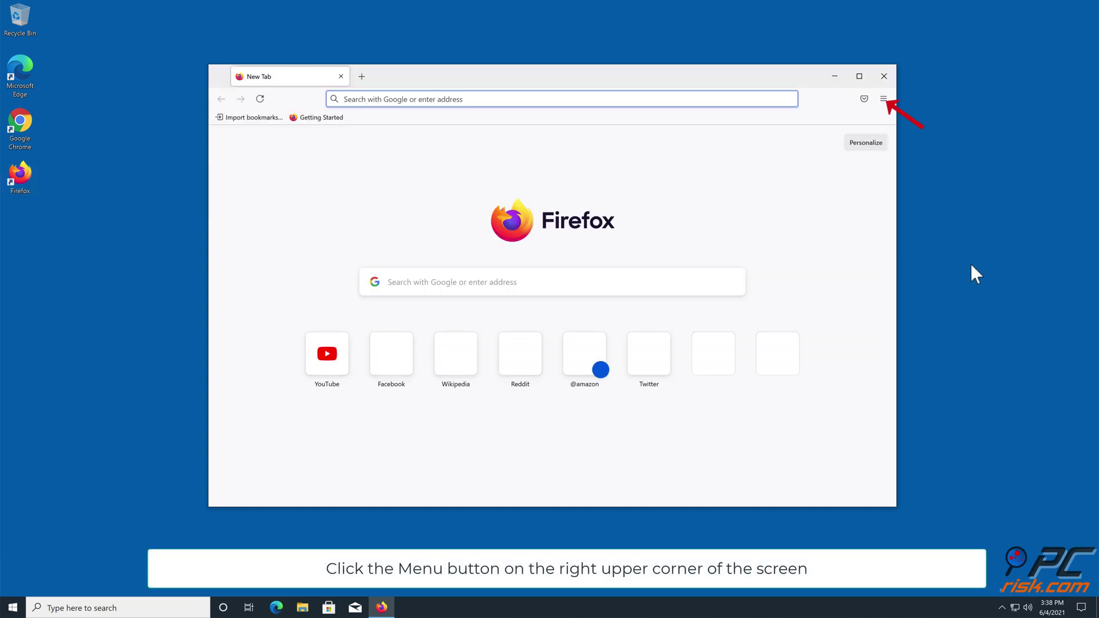
Go to Firefox's Privacy & Security settings and scroll down to the Permissions section.
{"action": "left_click", "coordinate": [884, 100]}
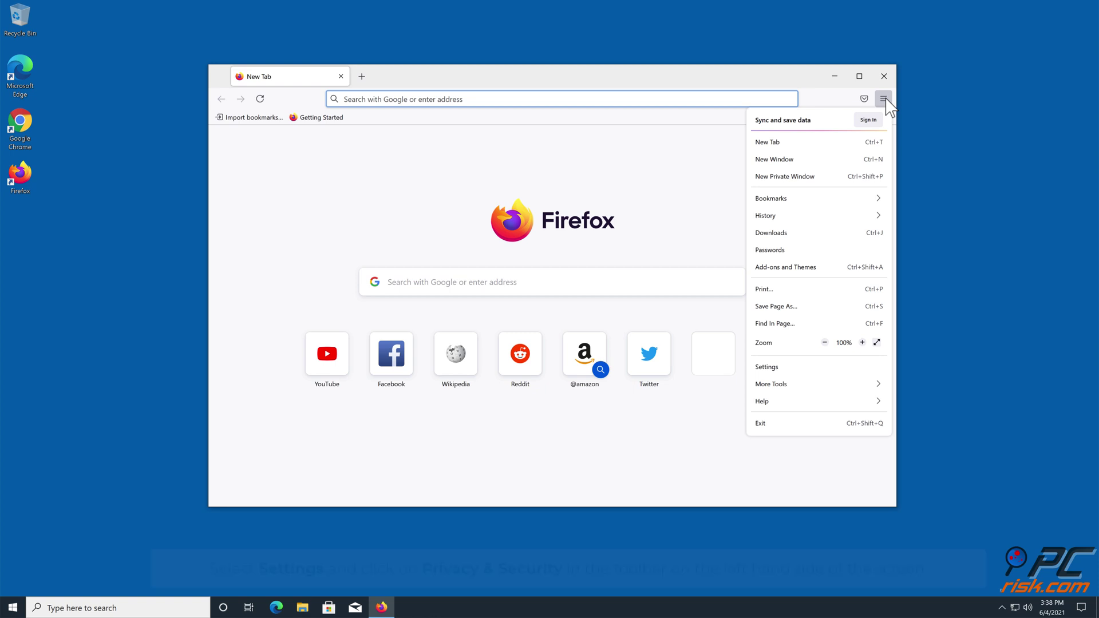
{"action": "left_click", "coordinate": [768, 368]}
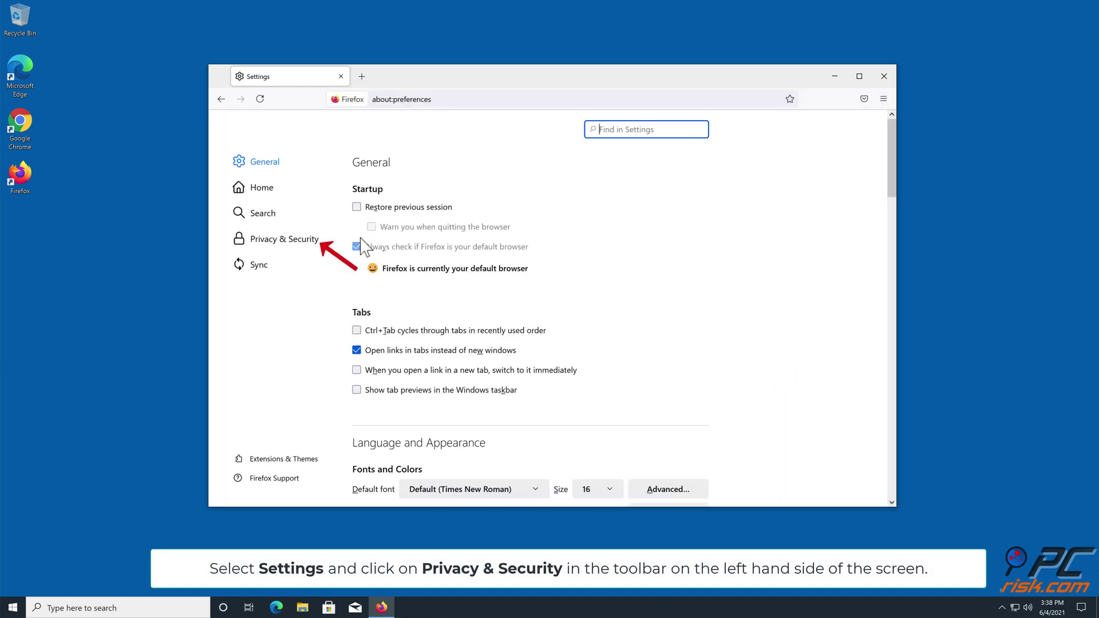
{"action": "left_click", "coordinate": [266, 241]}
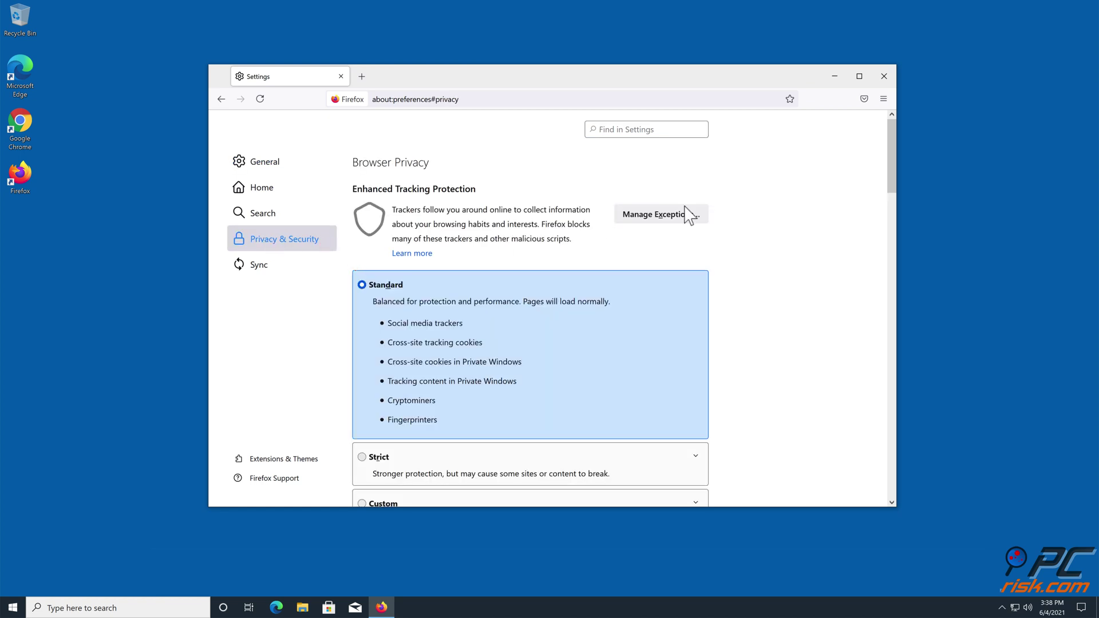
{"action": "left_click_drag", "start_coordinate": [891, 159], "coordinate": [876, 351]}
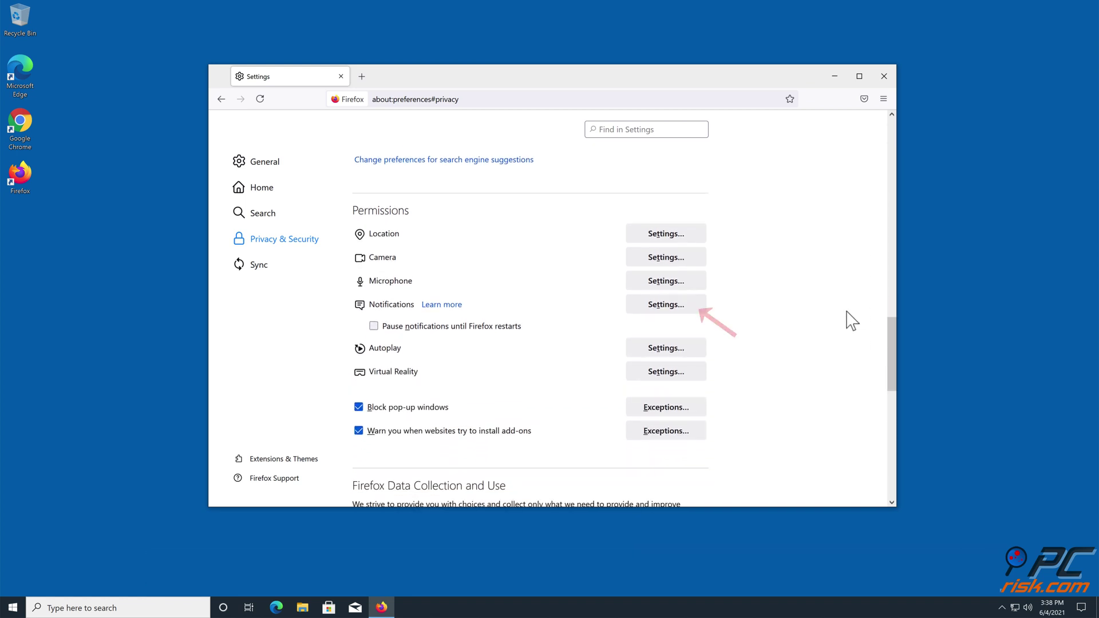
Set h.captcharesolver.com's notification status to Block, save changes, and close Firefox.
{"action": "left_click", "coordinate": [659, 305]}
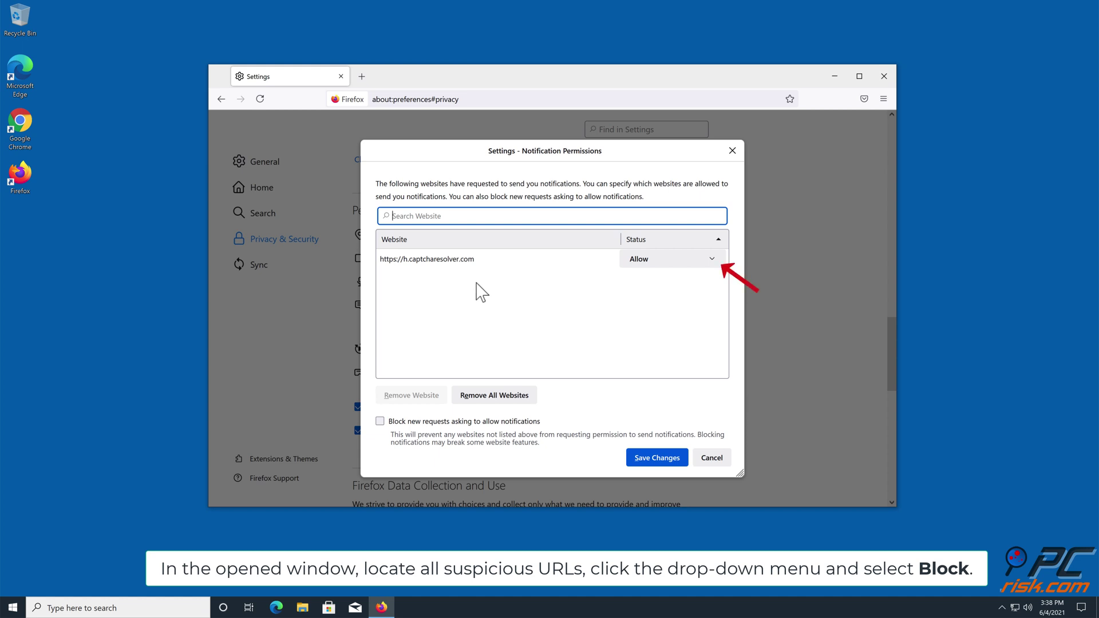
{"action": "left_click", "coordinate": [713, 260]}
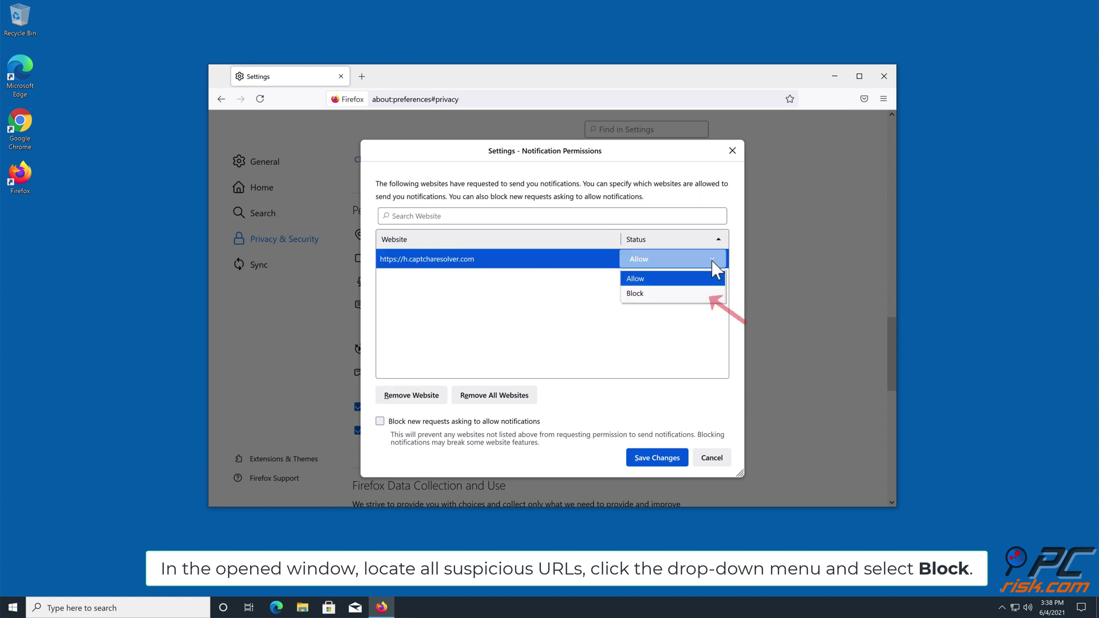
{"action": "left_click", "coordinate": [657, 295]}
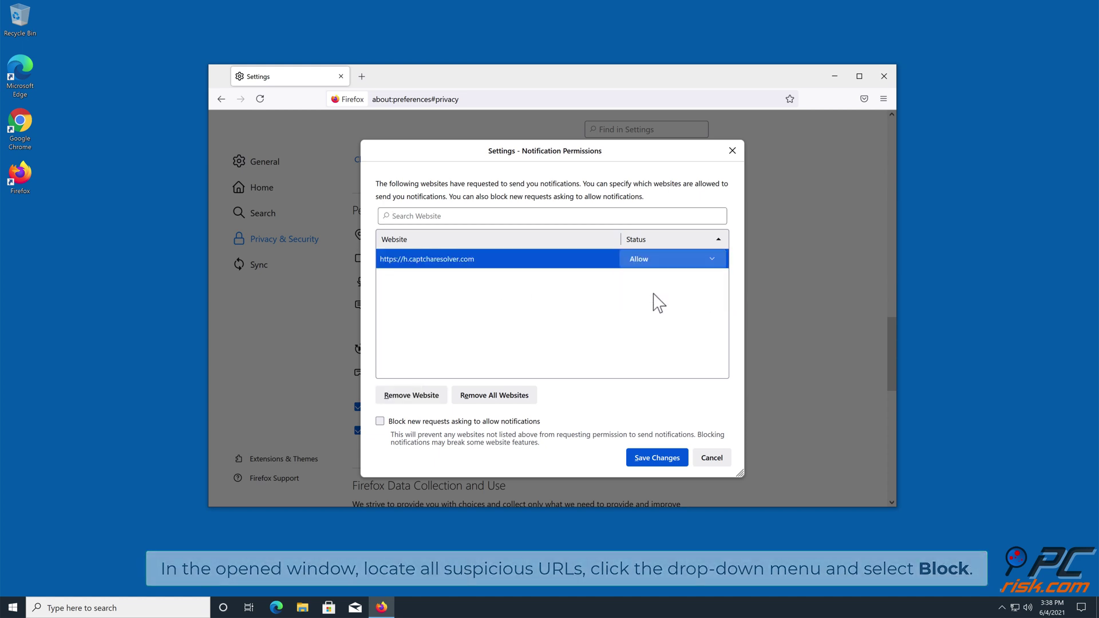
{"action": "left_click", "coordinate": [657, 461]}
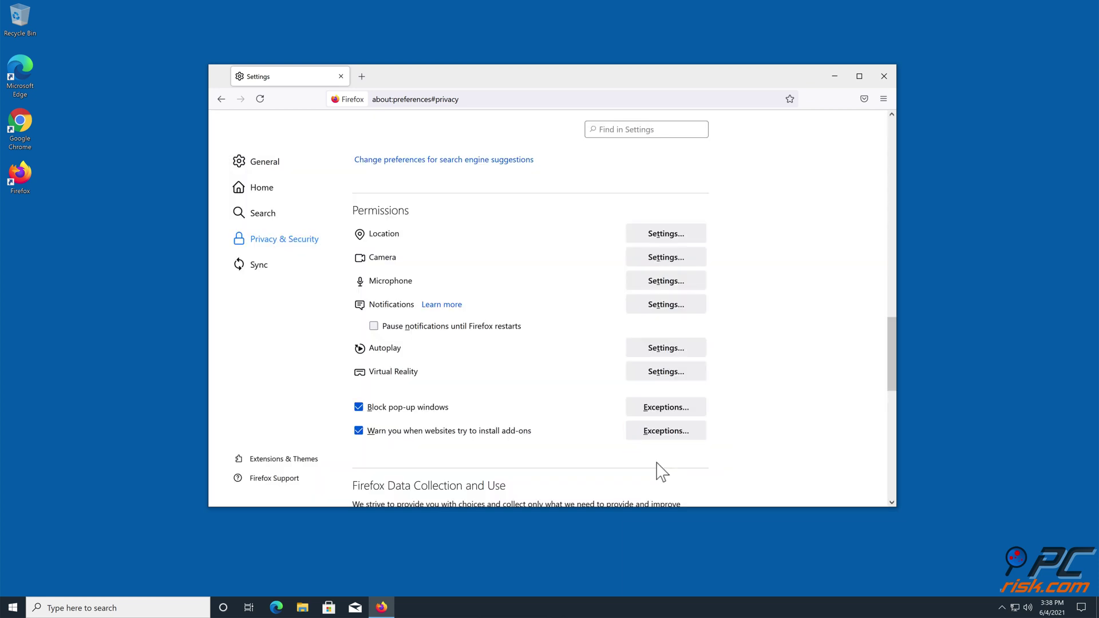
{"action": "left_click", "coordinate": [884, 76]}
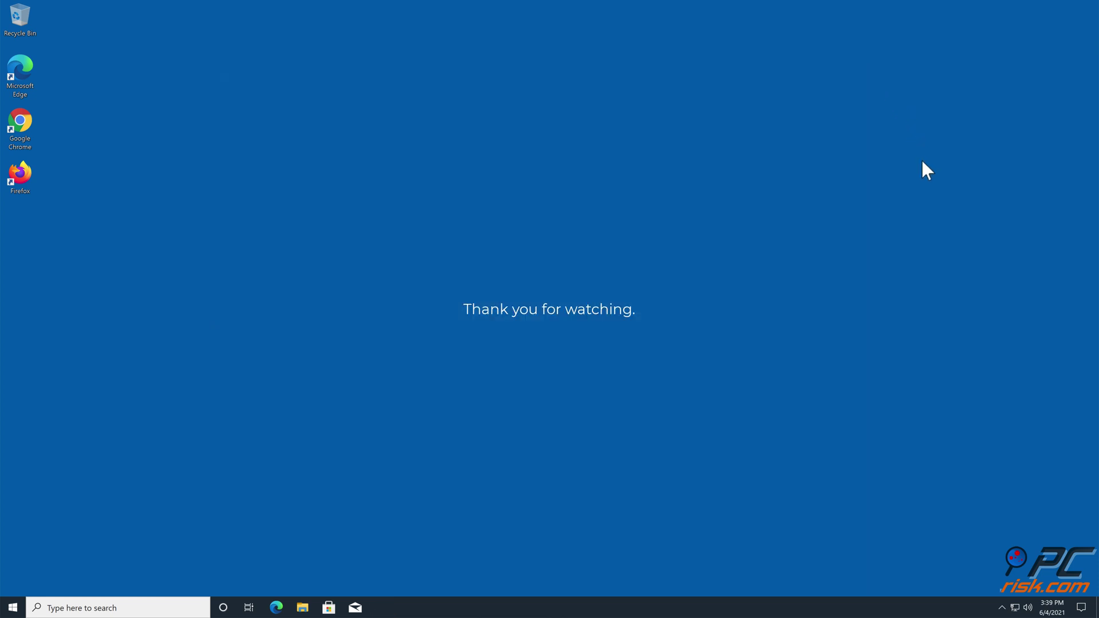